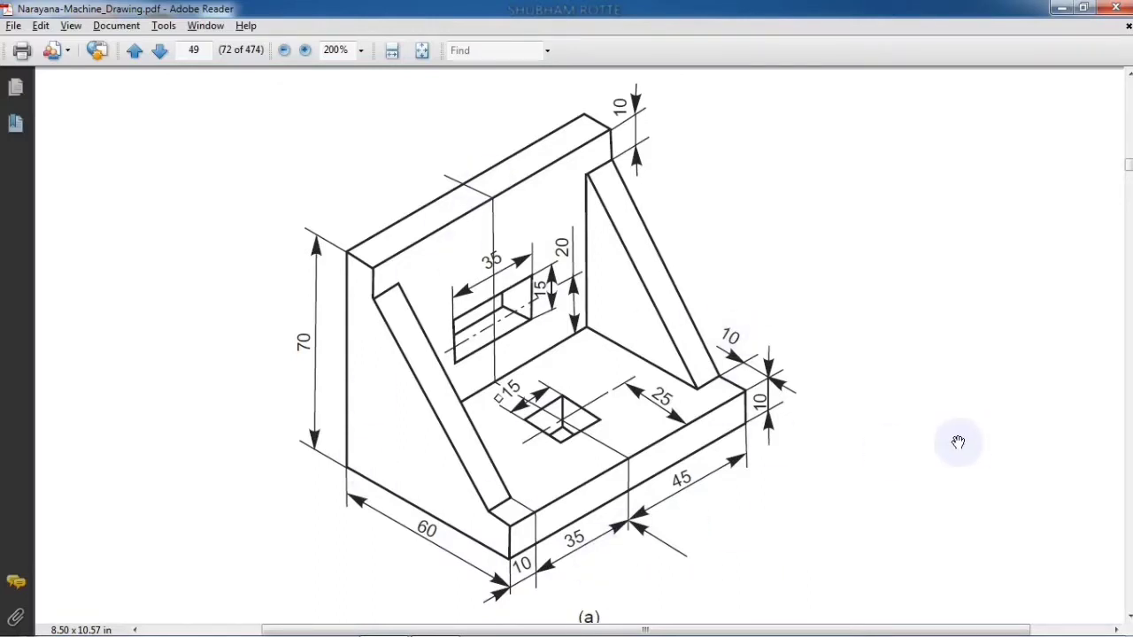
- Switch to CATIA and create a new Part Design representation named Part 01
key(alt+Tab)
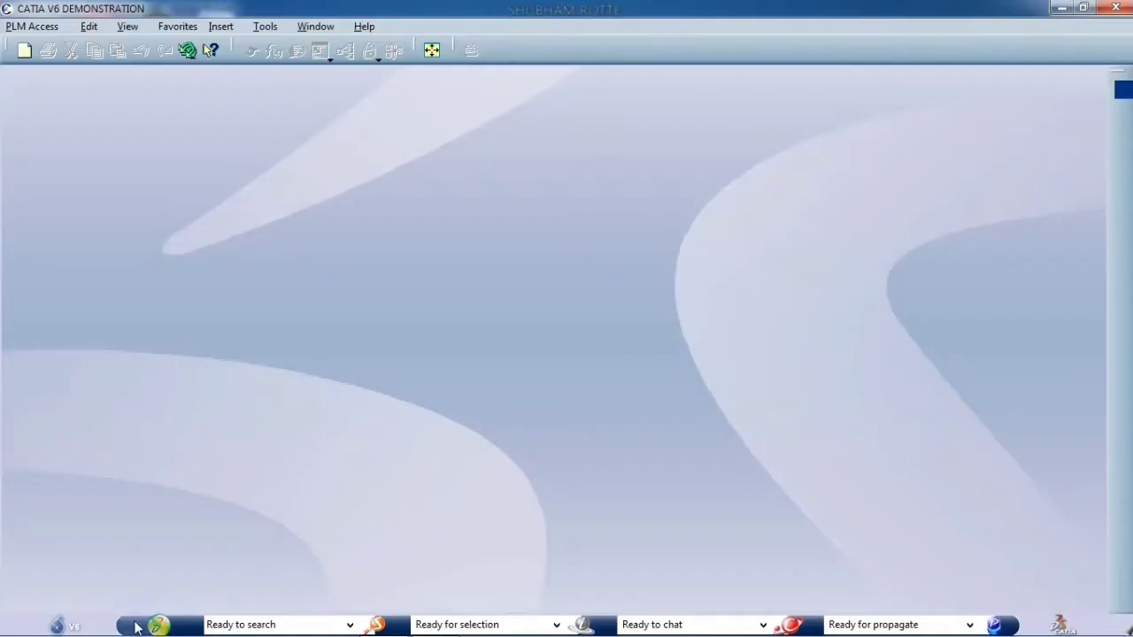
click(158, 626)
click(230, 448)
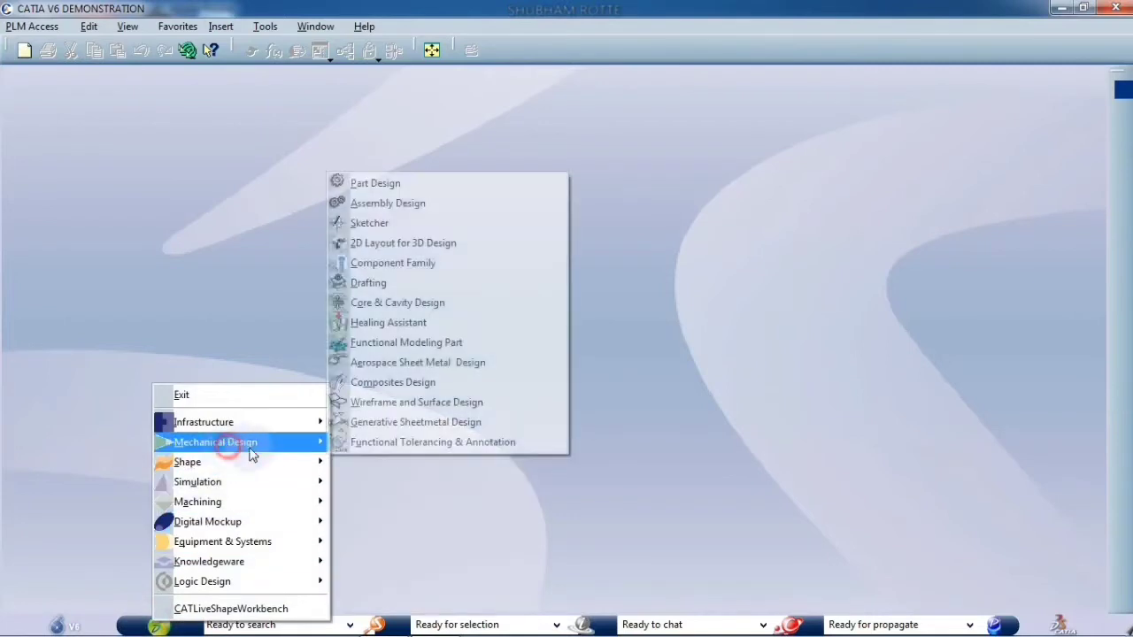
click(434, 184)
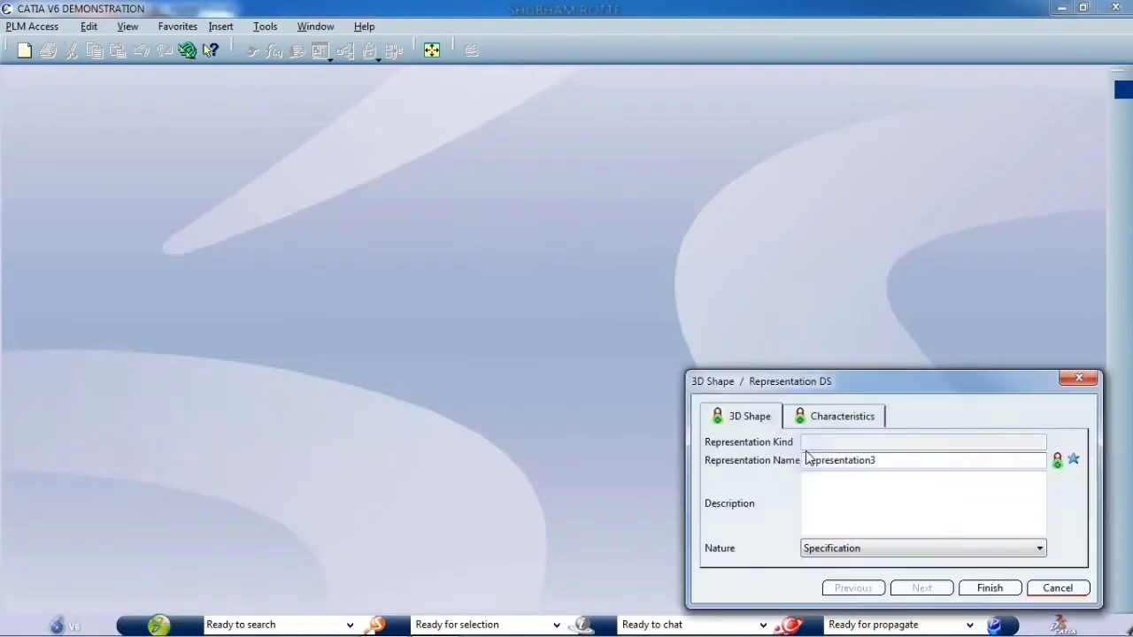
text(P)
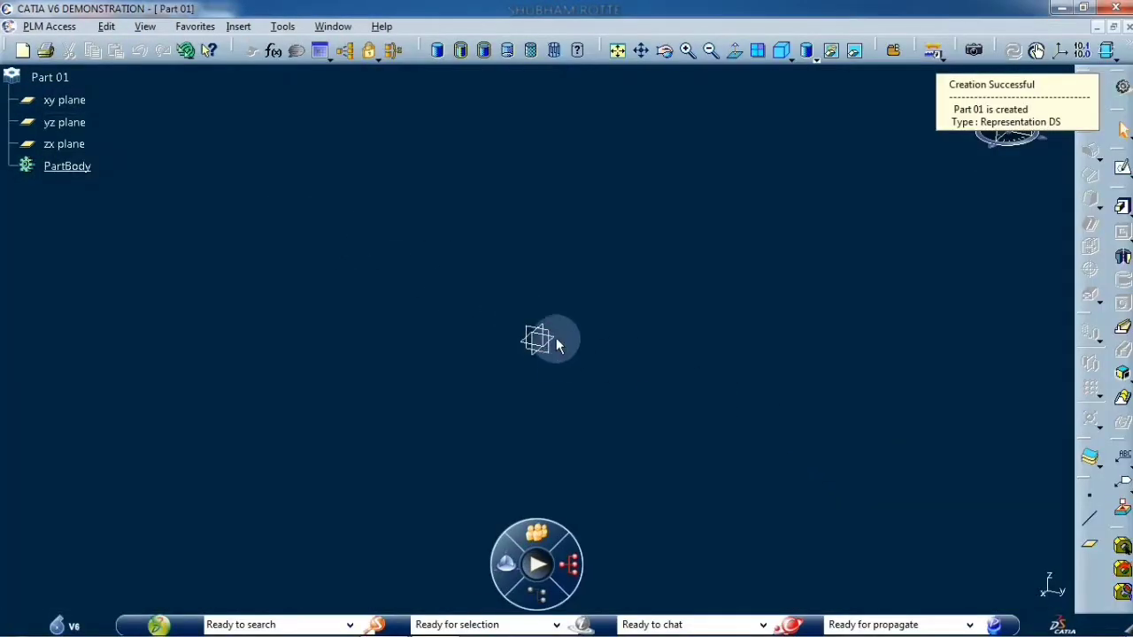
- On the yz plane, sketch a closed L-shaped profile from the origin with grid snapping, 100 mm wide, 100 mm high and 10 mm thick
click(1119, 168)
key(alt+Tab)
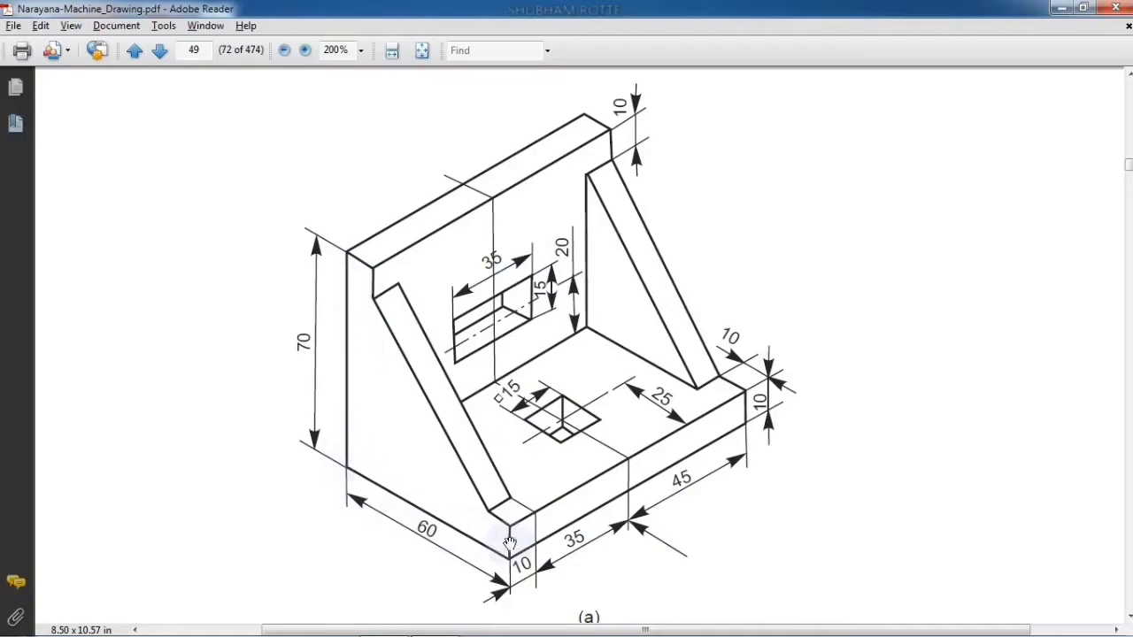
key(alt+Tab)
click(1090, 95)
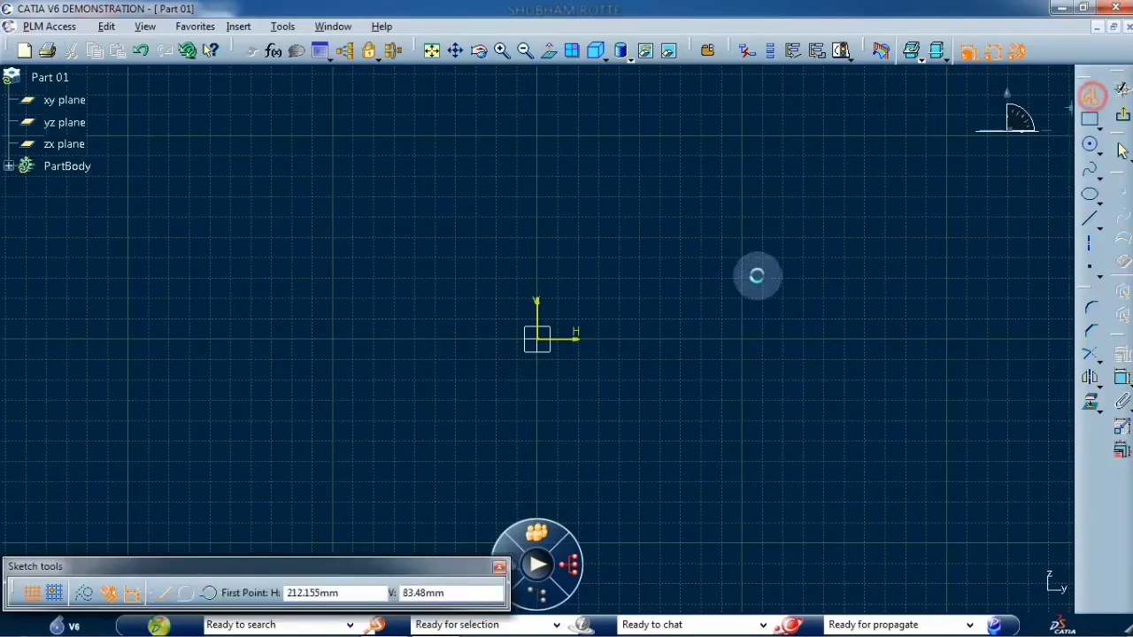
click(538, 338)
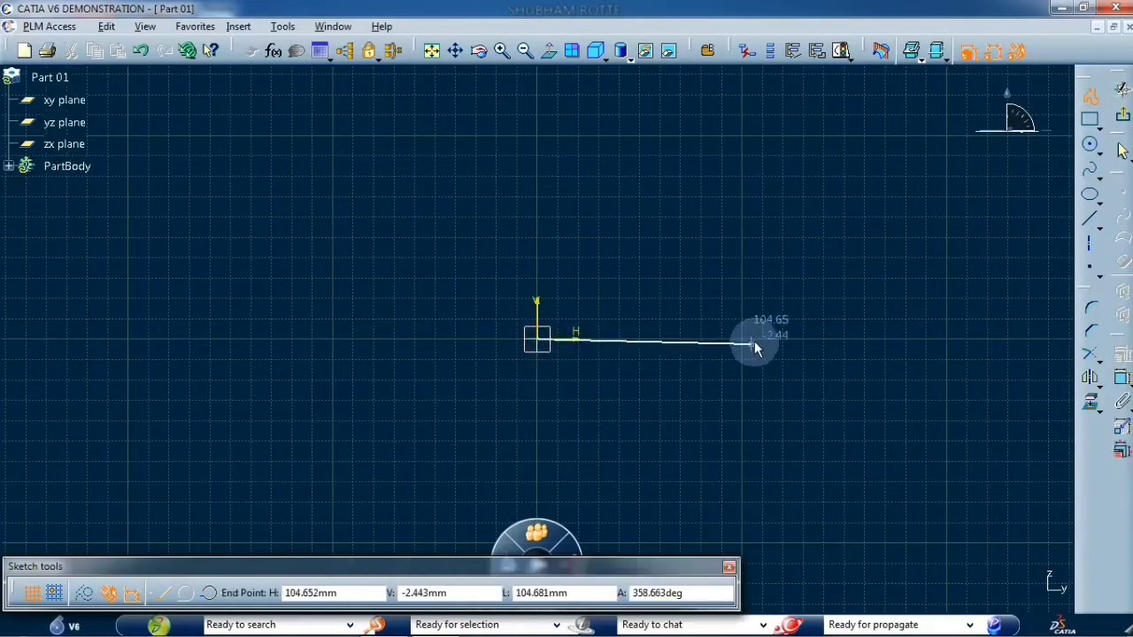
click(58, 592)
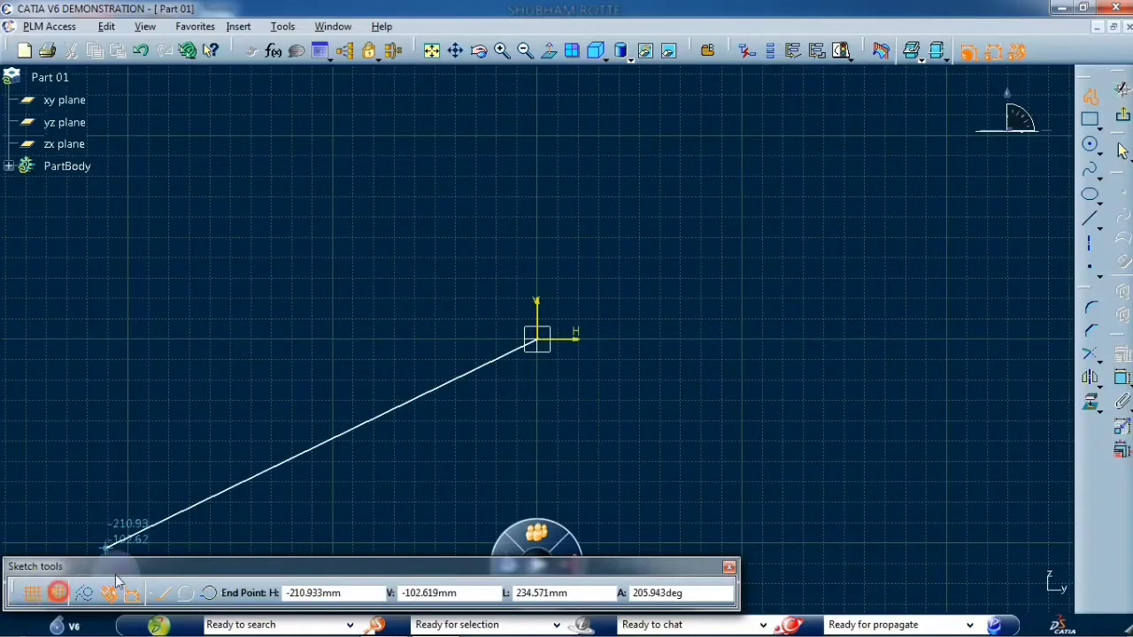
click(742, 321)
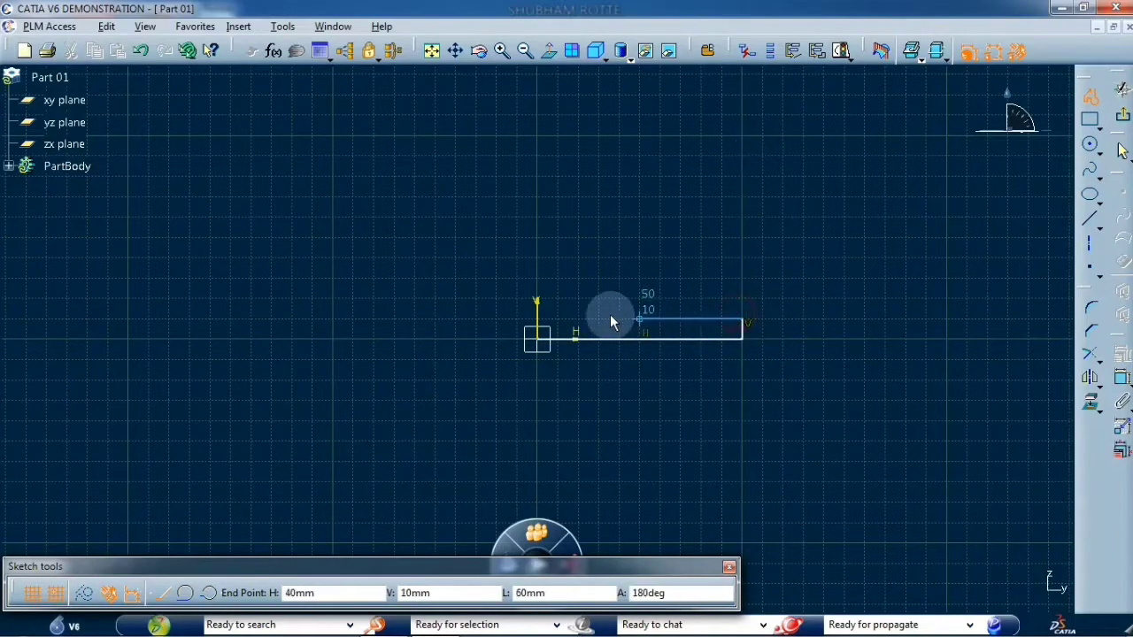
click(561, 317)
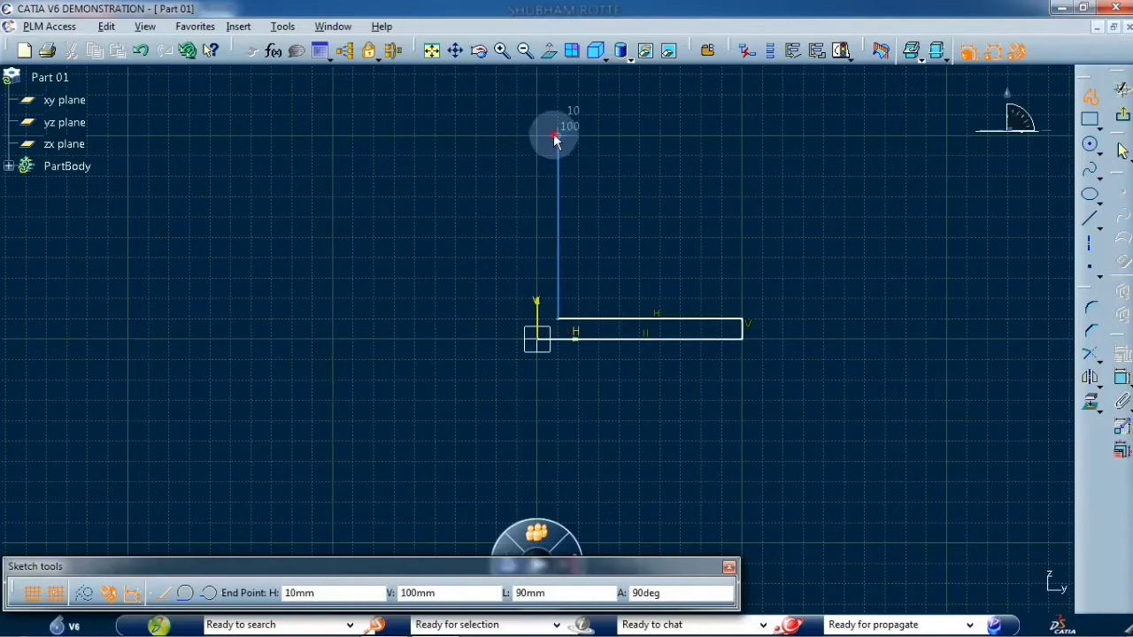
click(556, 139)
click(536, 132)
click(544, 345)
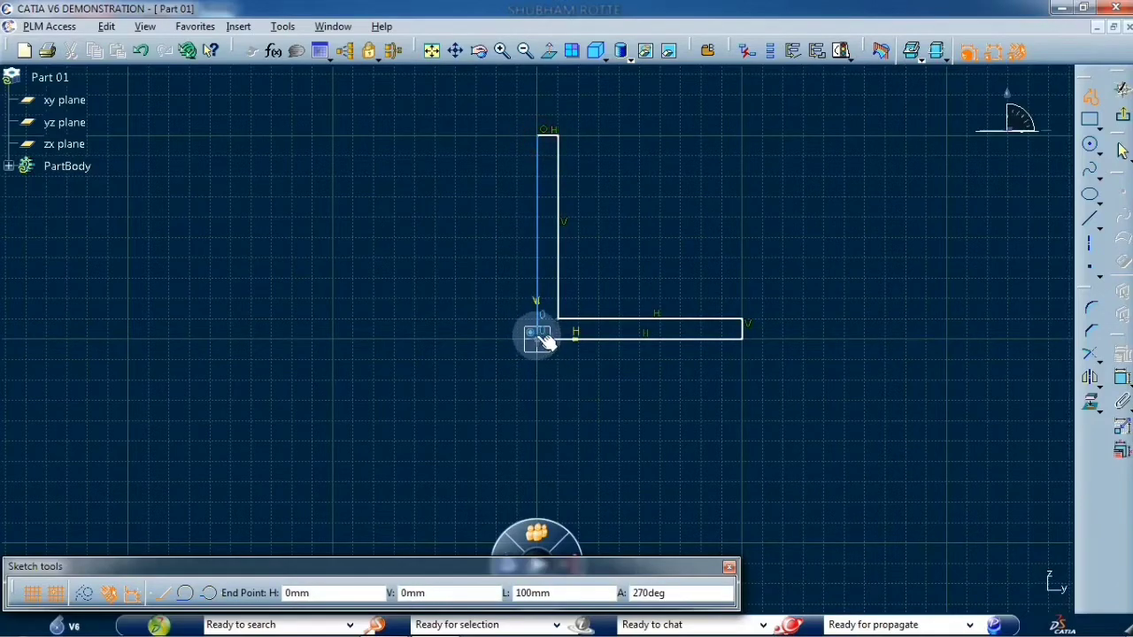
click(541, 338)
- Check the reference drawing's height and dimension the profile's outer vertical edge to 70 mm
key(alt+Tab)
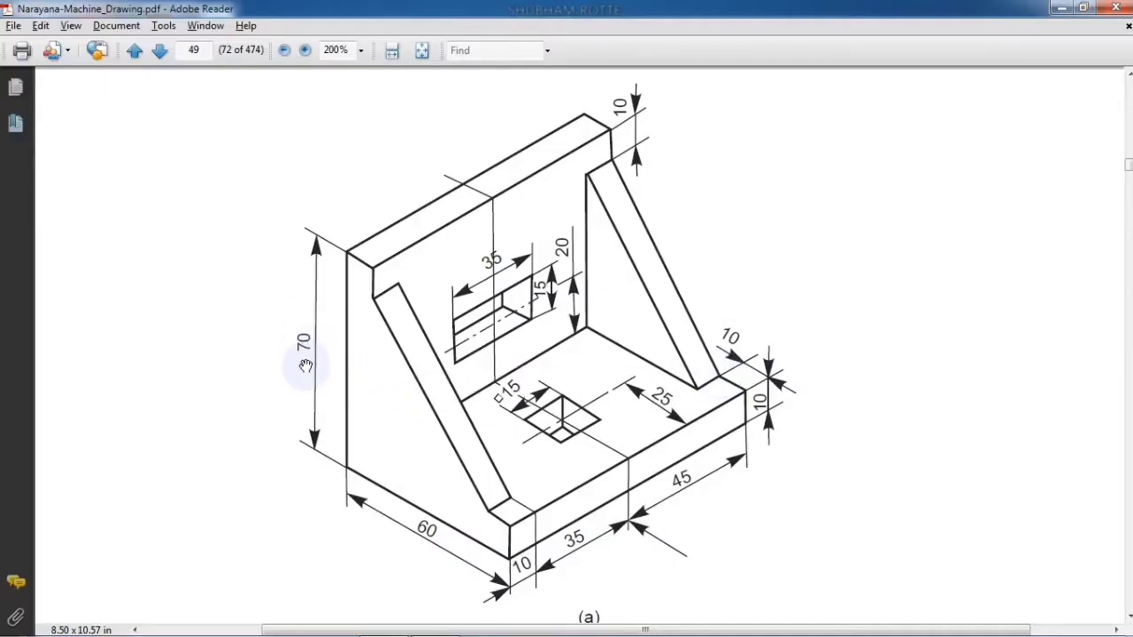
key(alt+Tab)
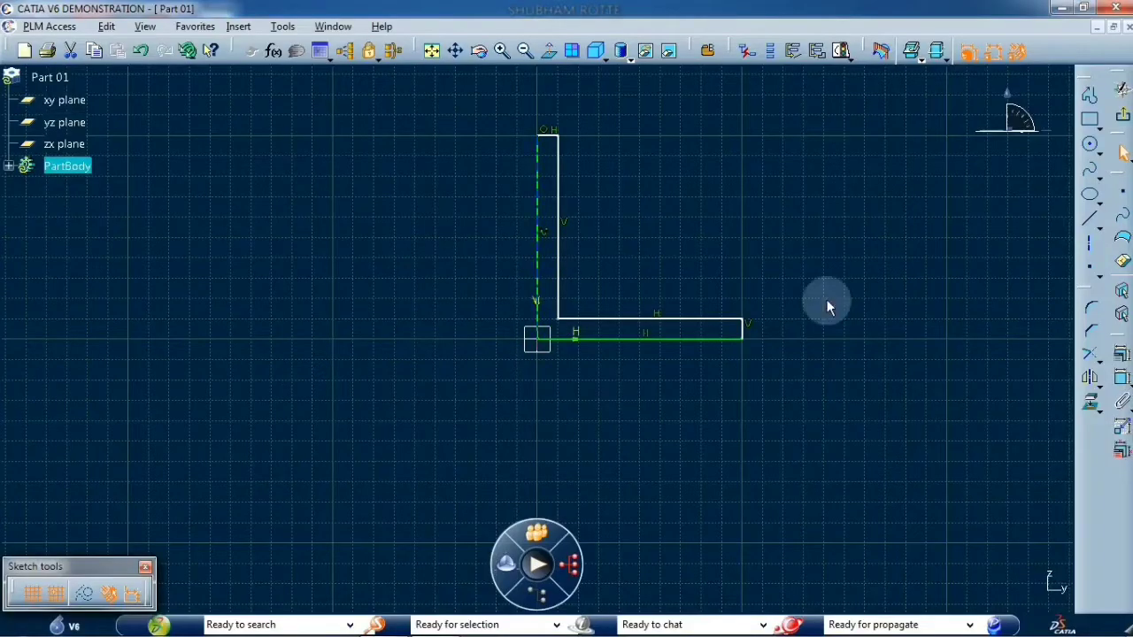
click(528, 246)
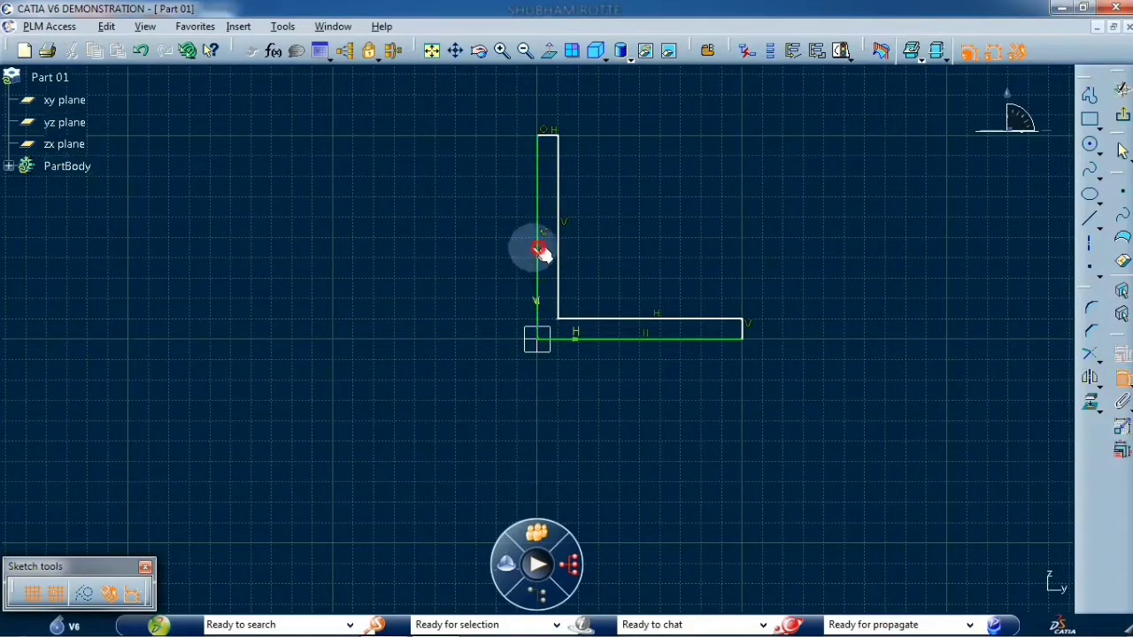
double_click(500, 237)
text(70)
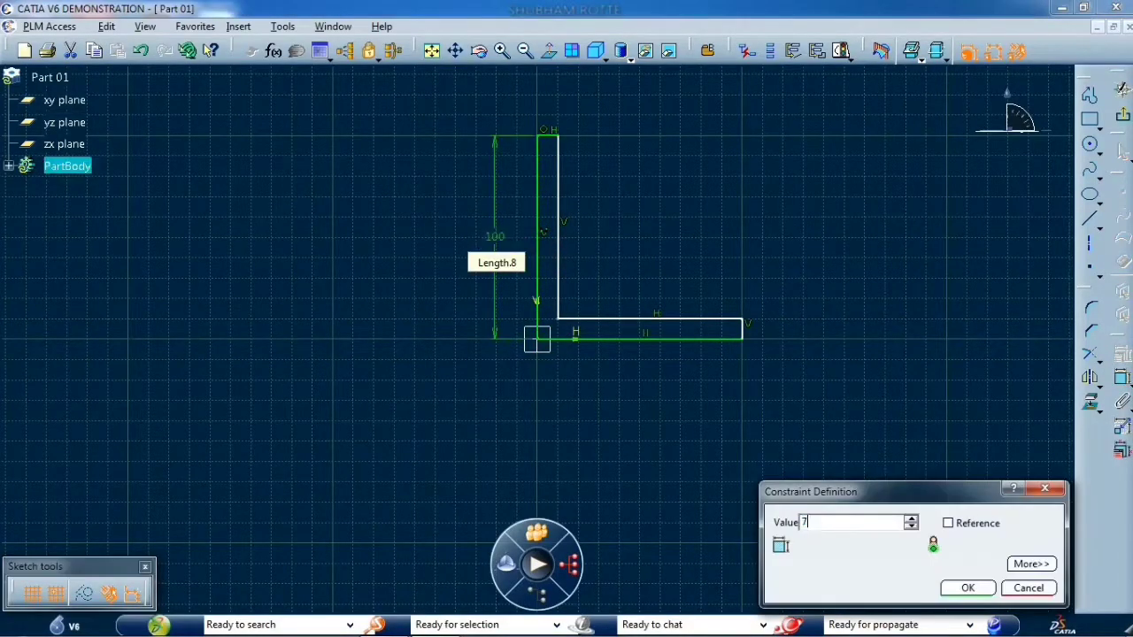
key(Return)
- Check the base depth in the reference drawing and dimension the inner horizontal edge of the L-profile to 60 mm
drag(658, 378, 663, 322)
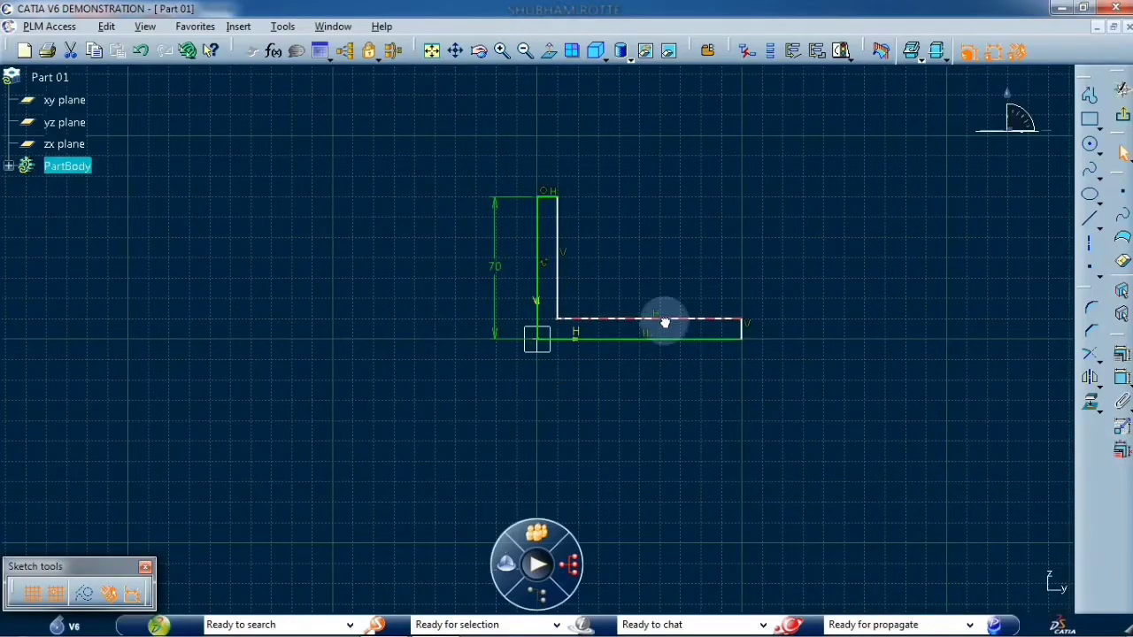
key(alt+Tab)
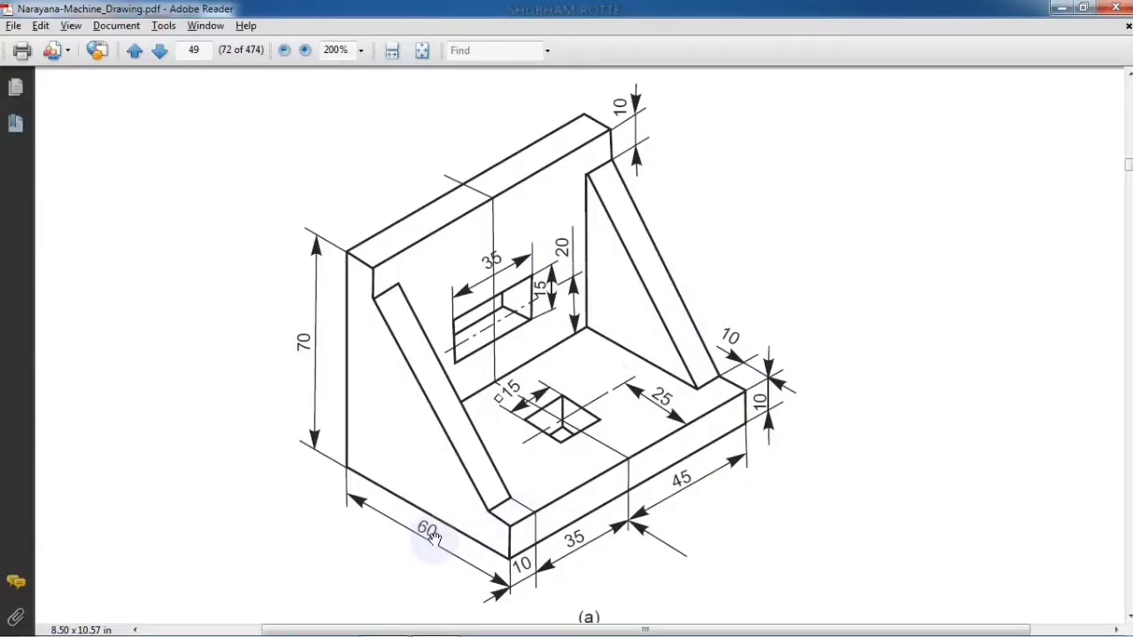
key(alt+Tab)
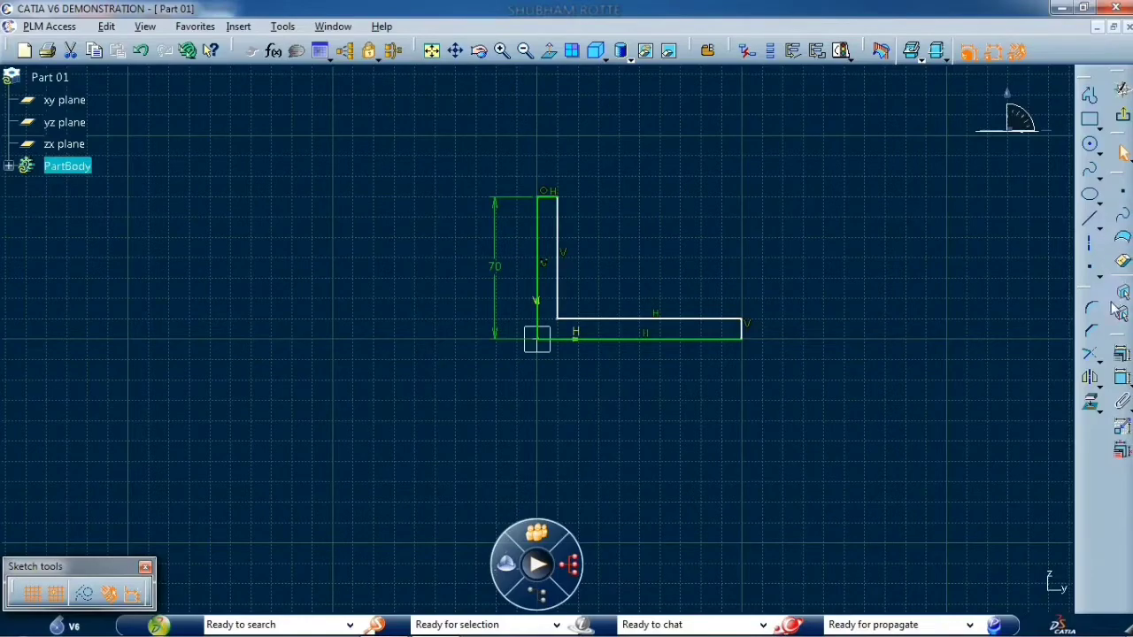
click(1122, 379)
click(700, 338)
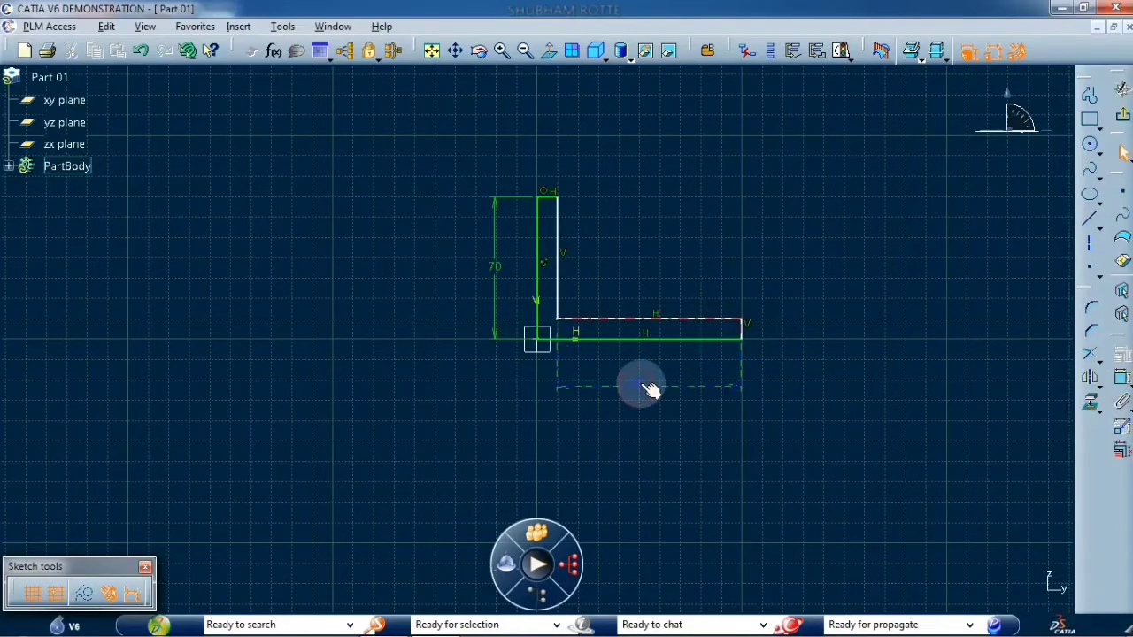
double_click(636, 383)
key(alt+Tab)
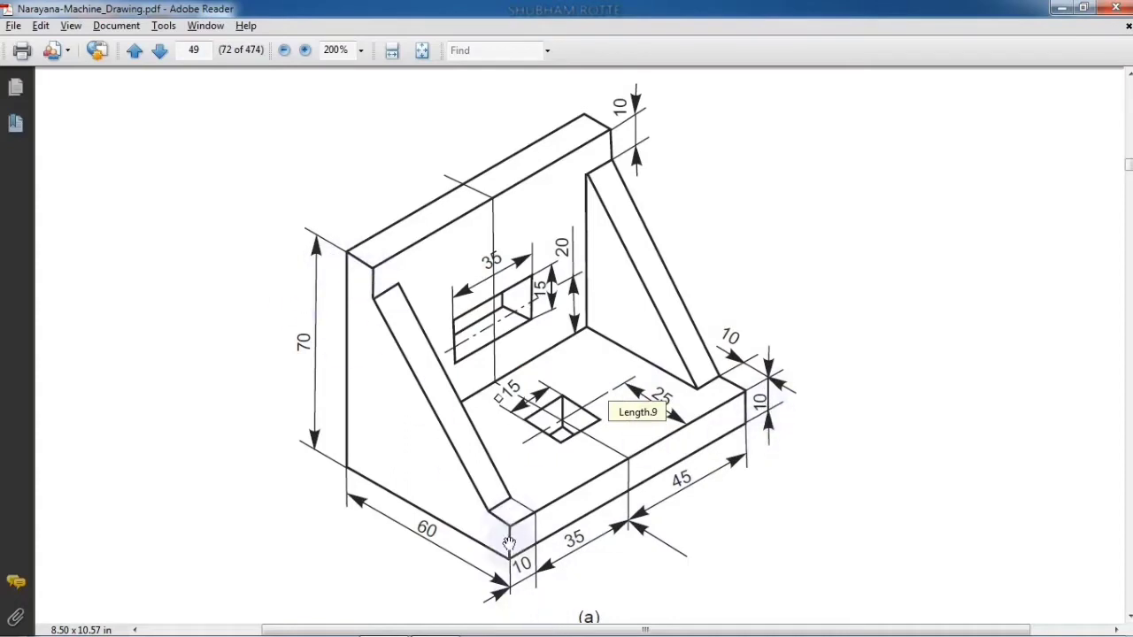
key(alt+Tab)
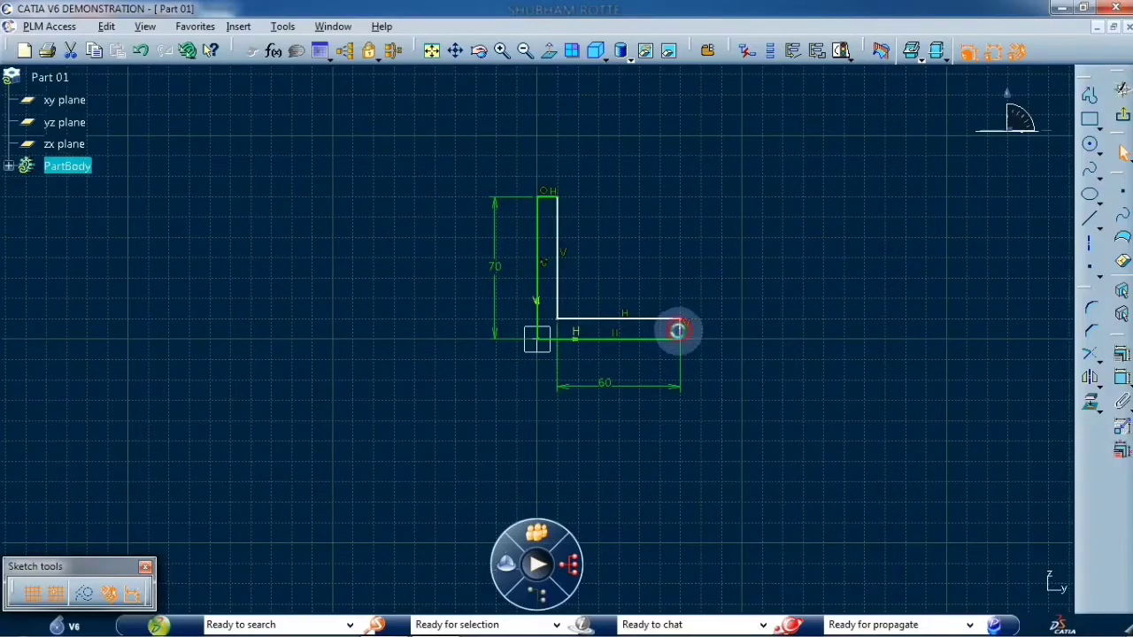
- Dimension the thickness of both the horizontal and the vertical leg of the L-profile to 10 mm
click(1121, 377)
click(765, 429)
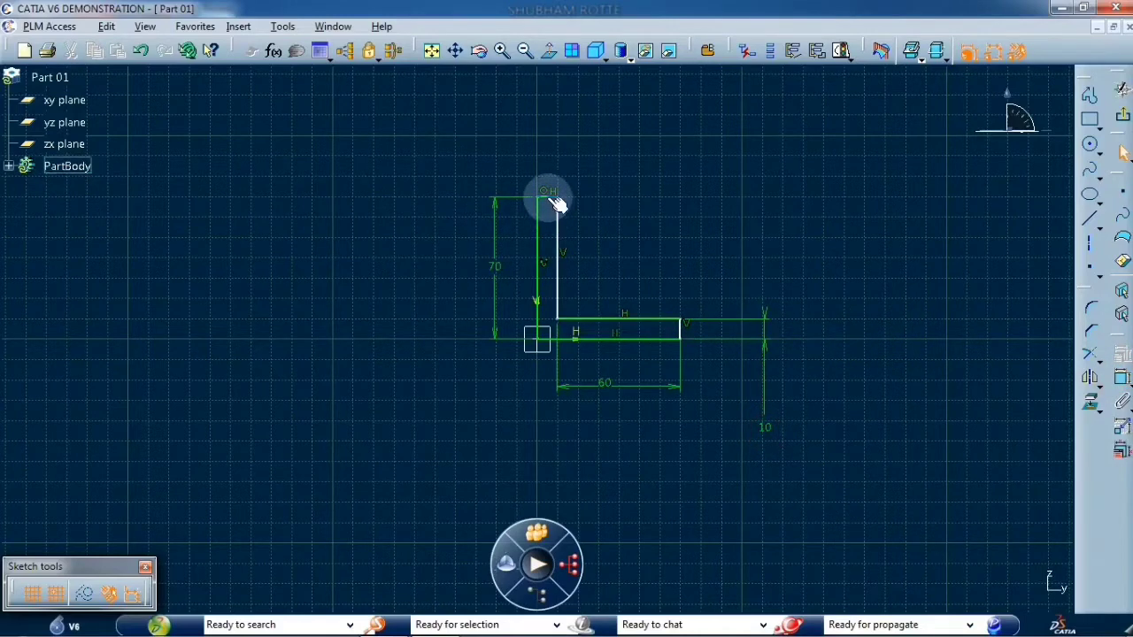
click(1121, 377)
click(548, 196)
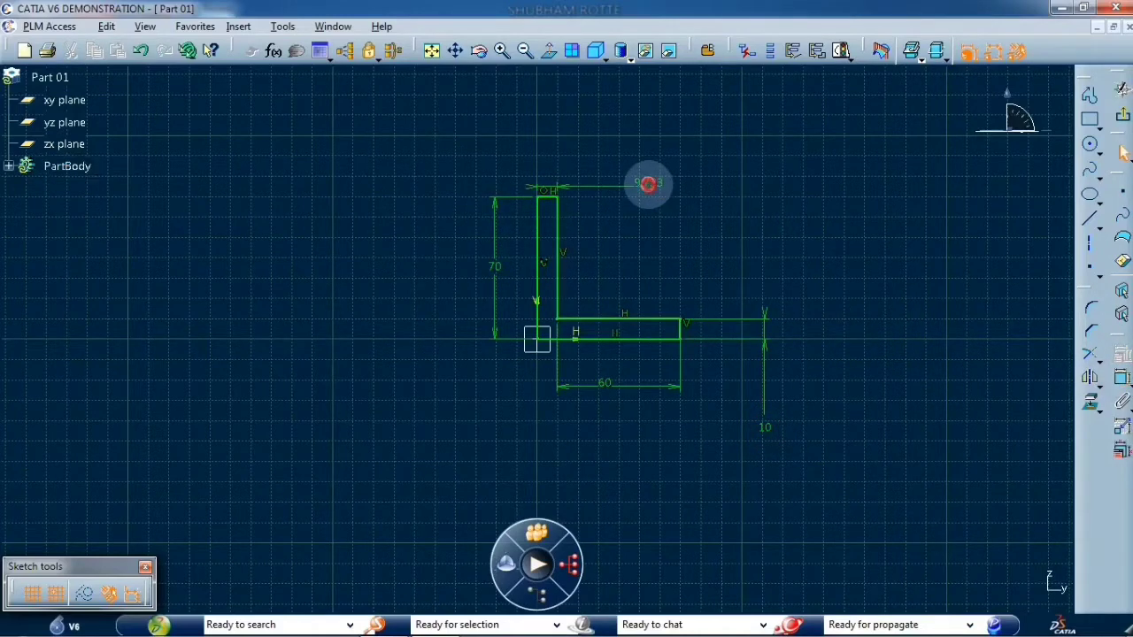
double_click(651, 181)
key(alt+Tab)
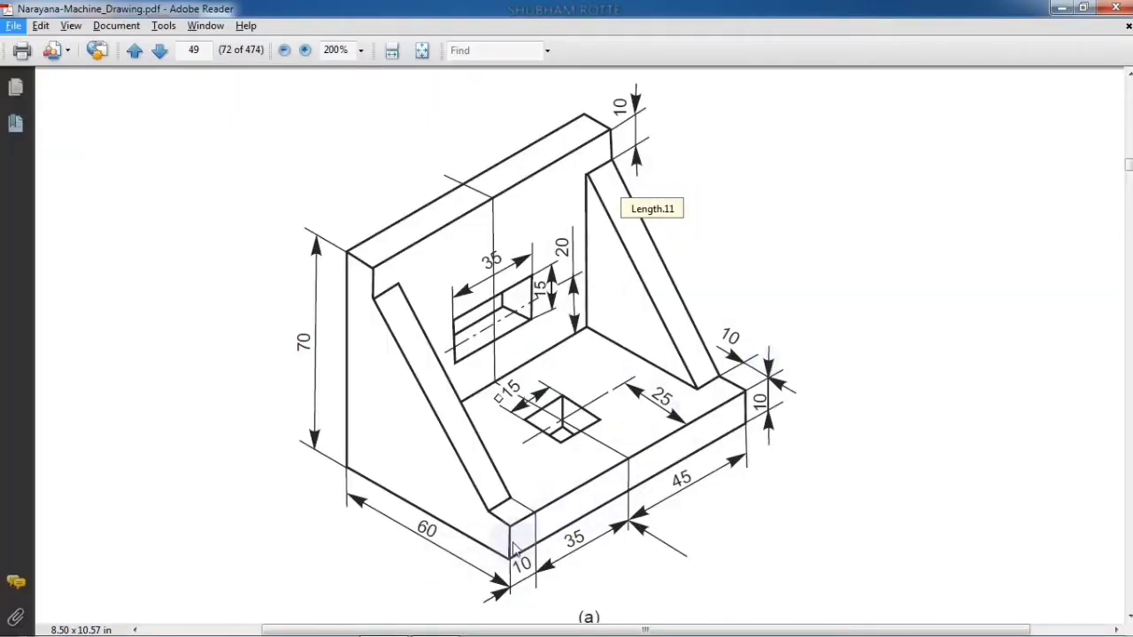
key(alt+Tab)
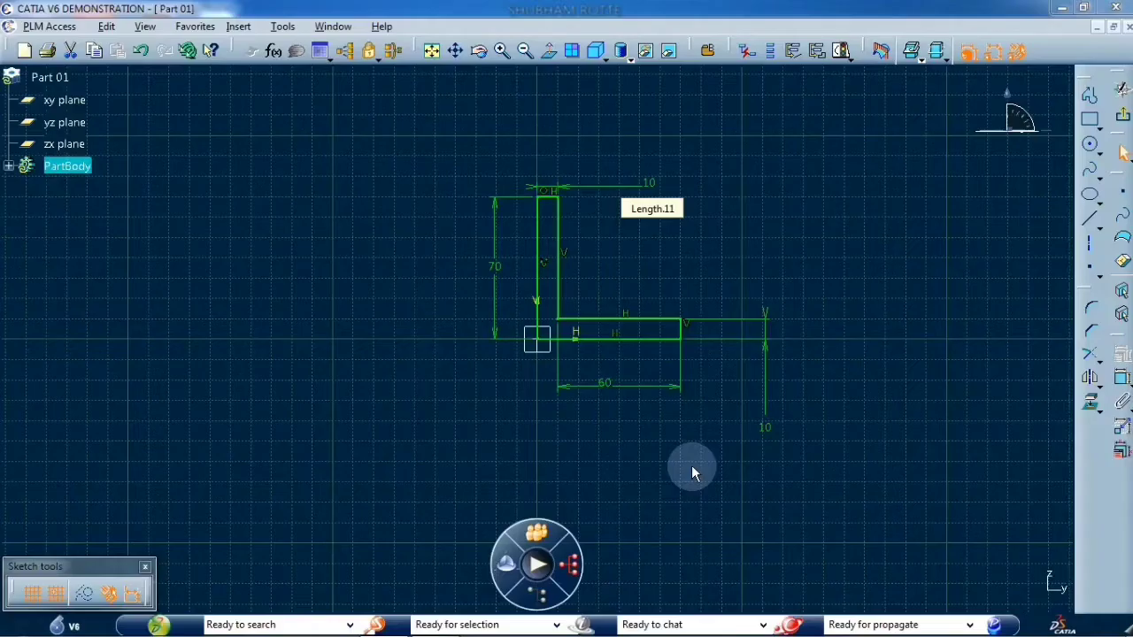
- Leave the sketch and pad the L-profile with a length of 45 mm and mirrored extent
click(1123, 119)
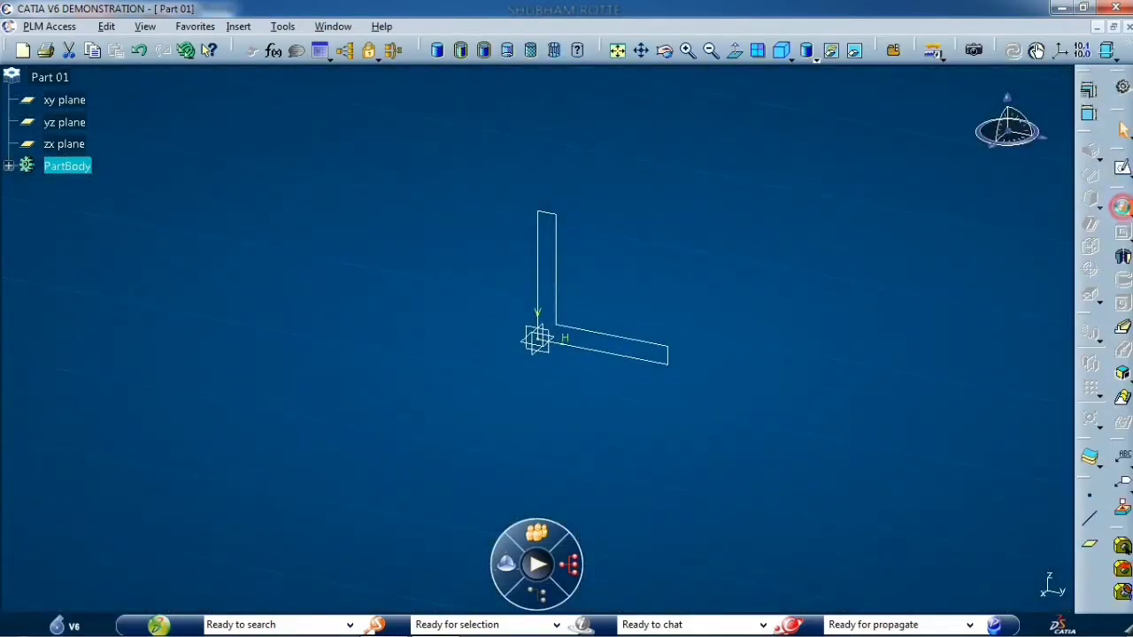
click(1122, 206)
key(alt+Tab)
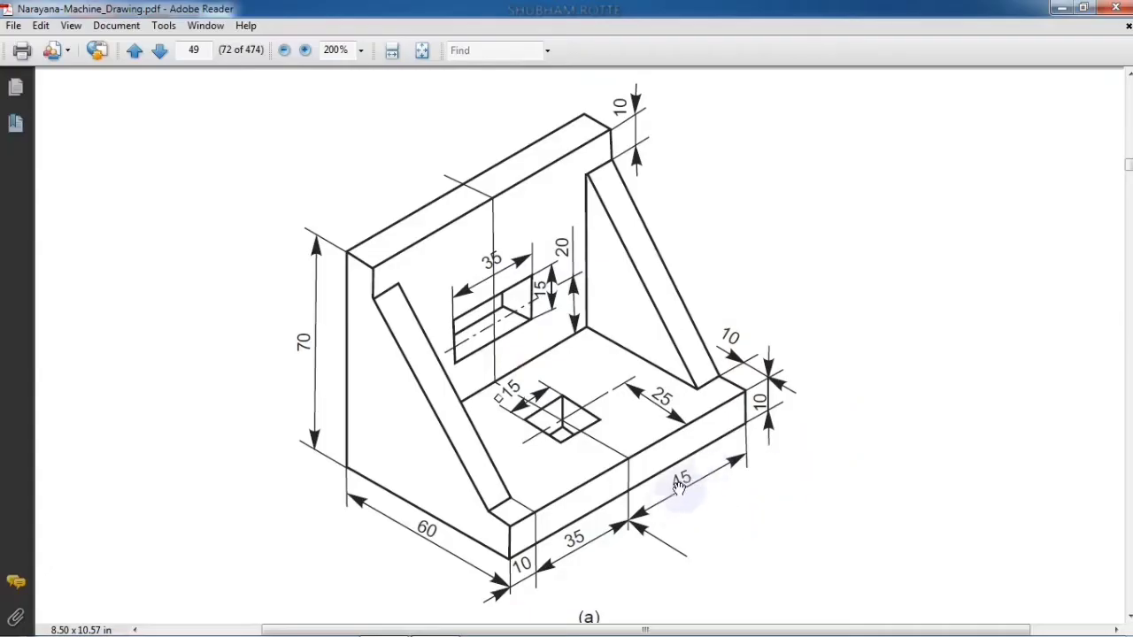
key(alt+Tab)
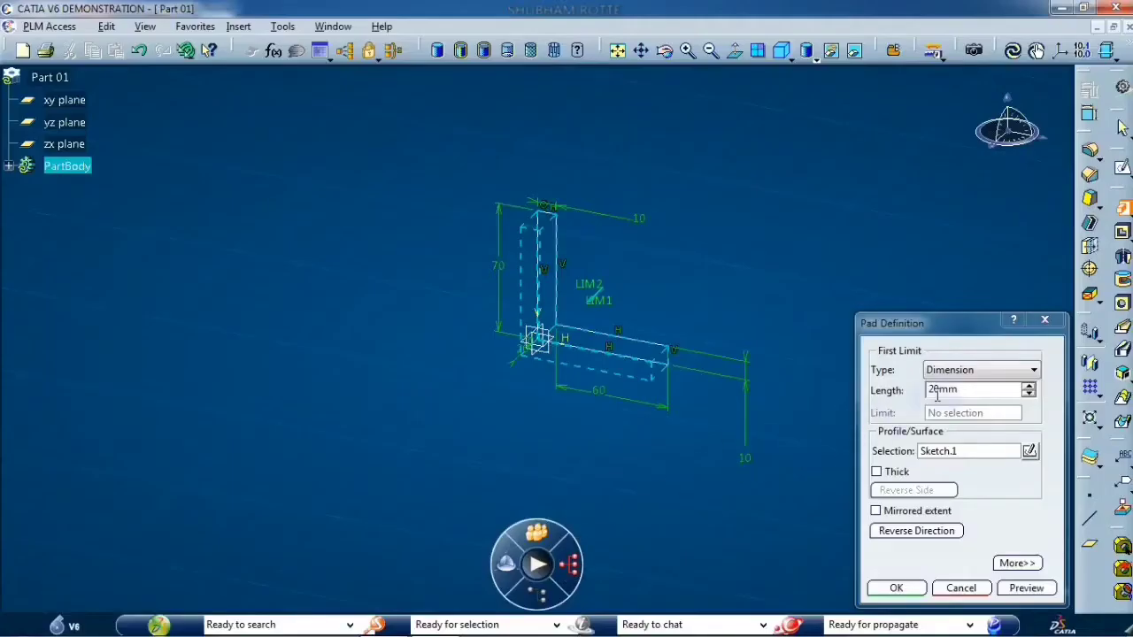
double_click(943, 390)
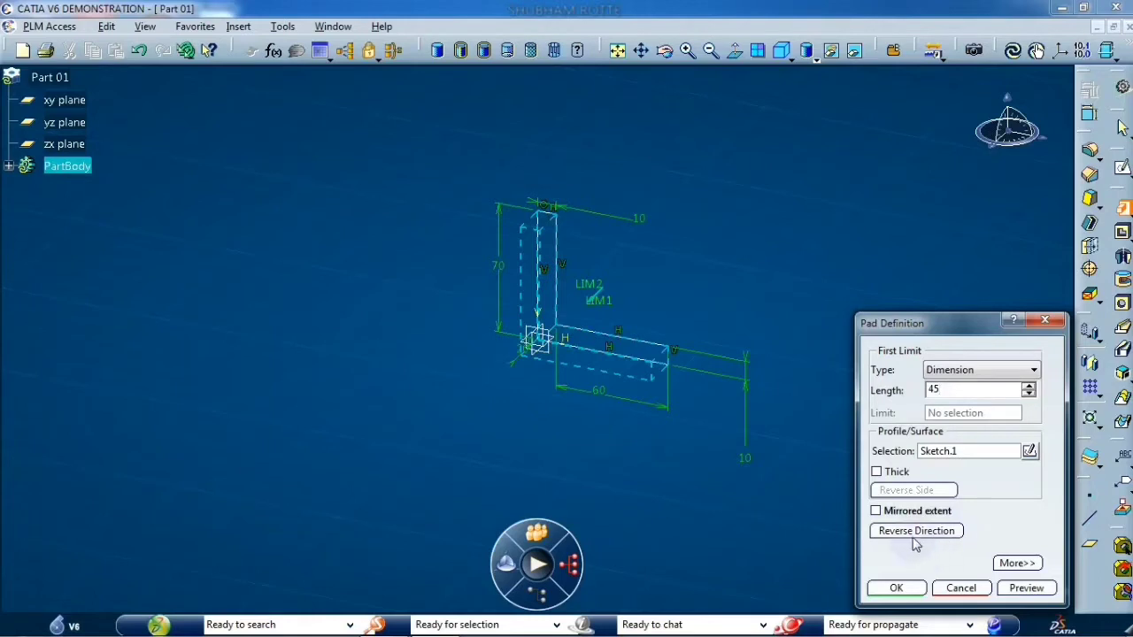
click(887, 515)
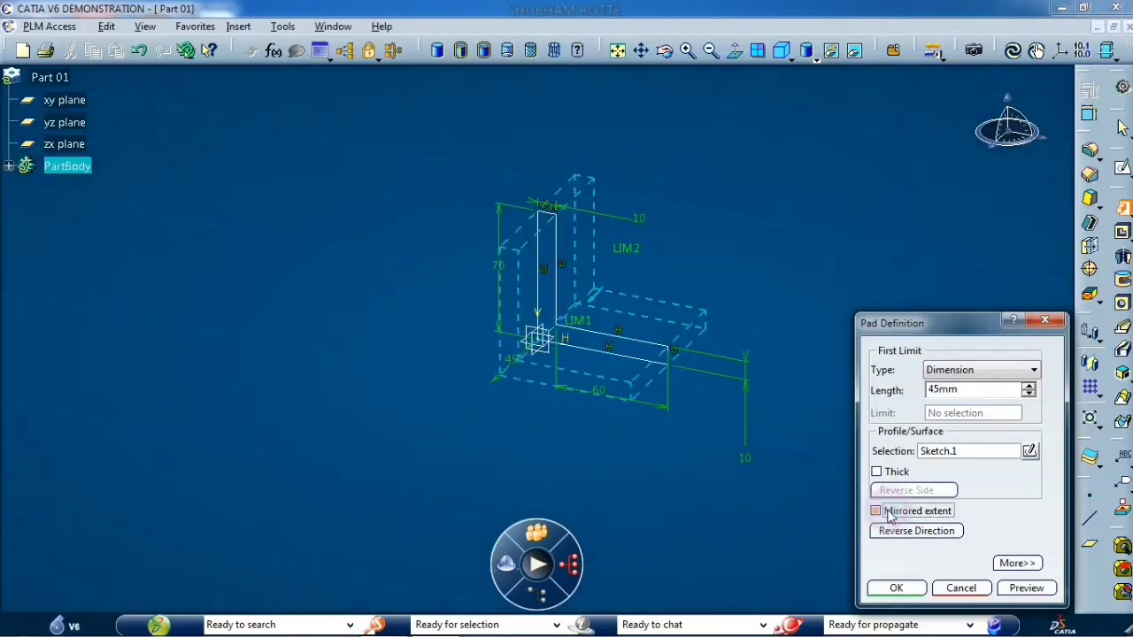
click(897, 588)
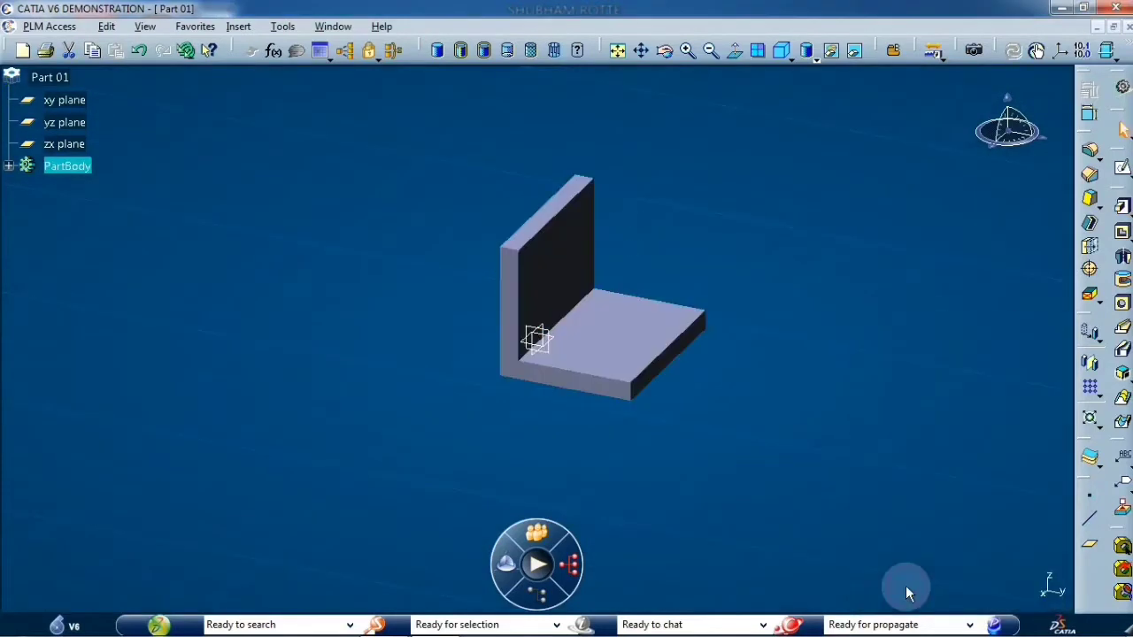
- Check the base cutout in the reference drawing and sketch a centered rectangle about 40 mm wide on the base's upper face, centered on the vertical axis
mouse_move(693, 429)
middle_down()
mouse_move(652, 354)
mouse_move(791, 404)
mouse_move(693, 427)
mouse_move(710, 460)
middle_up()
key(alt+Tab)
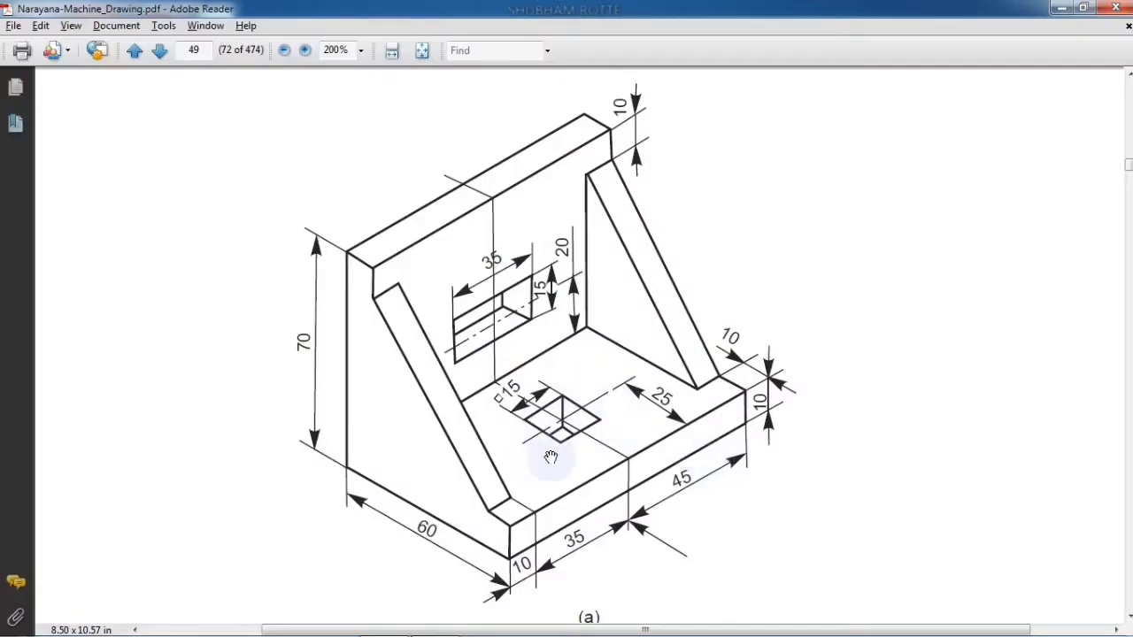
key(alt+Tab)
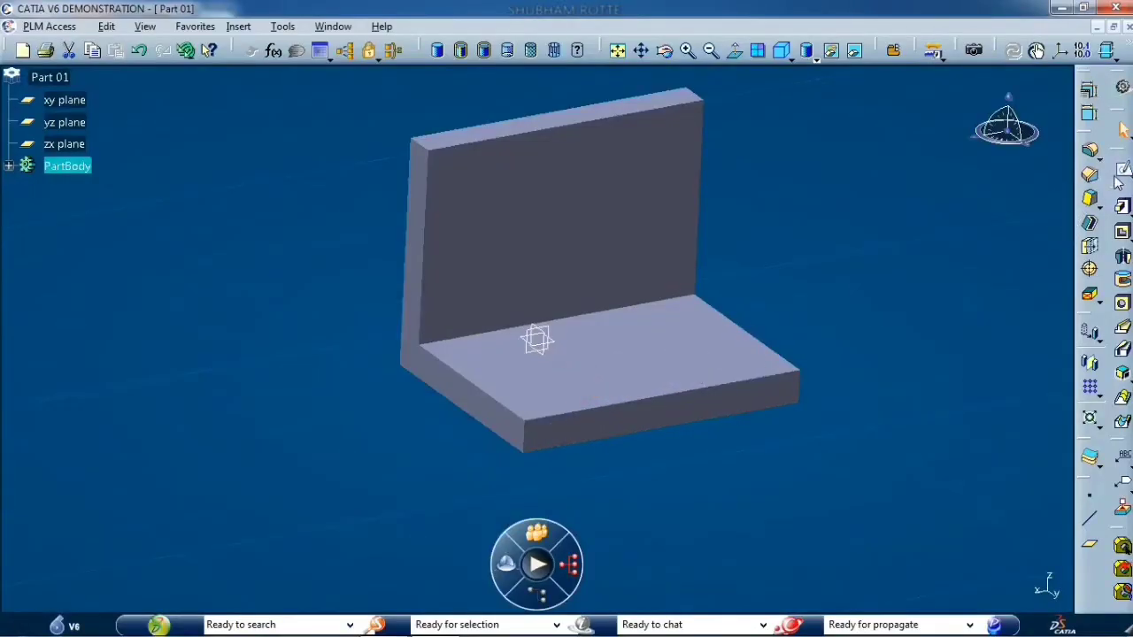
click(1114, 174)
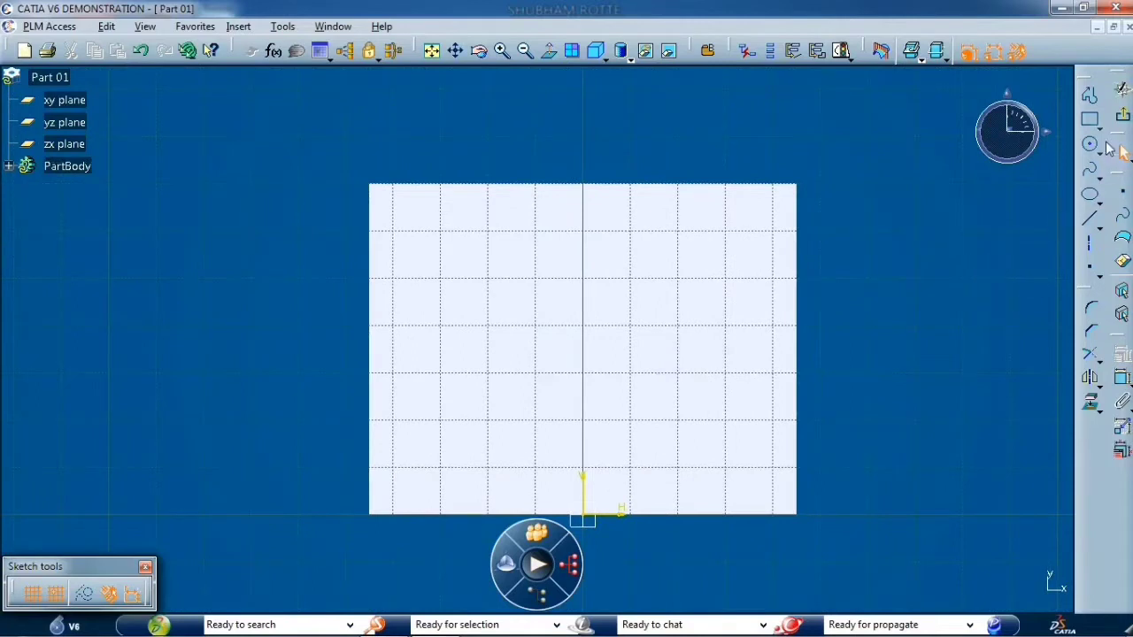
click(1100, 129)
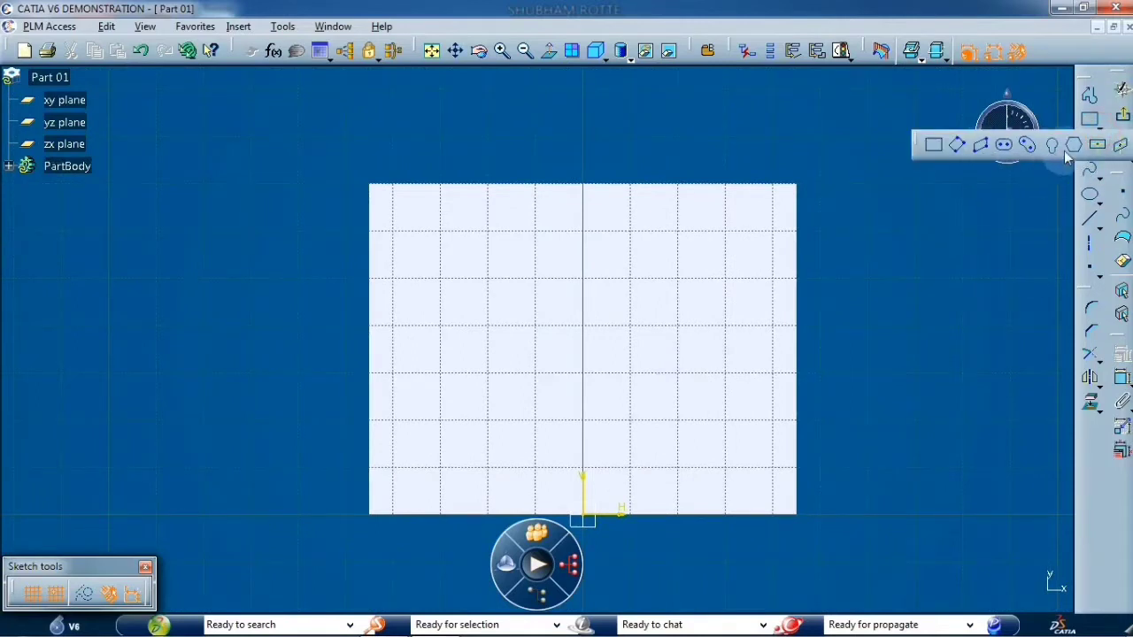
click(1097, 146)
click(588, 318)
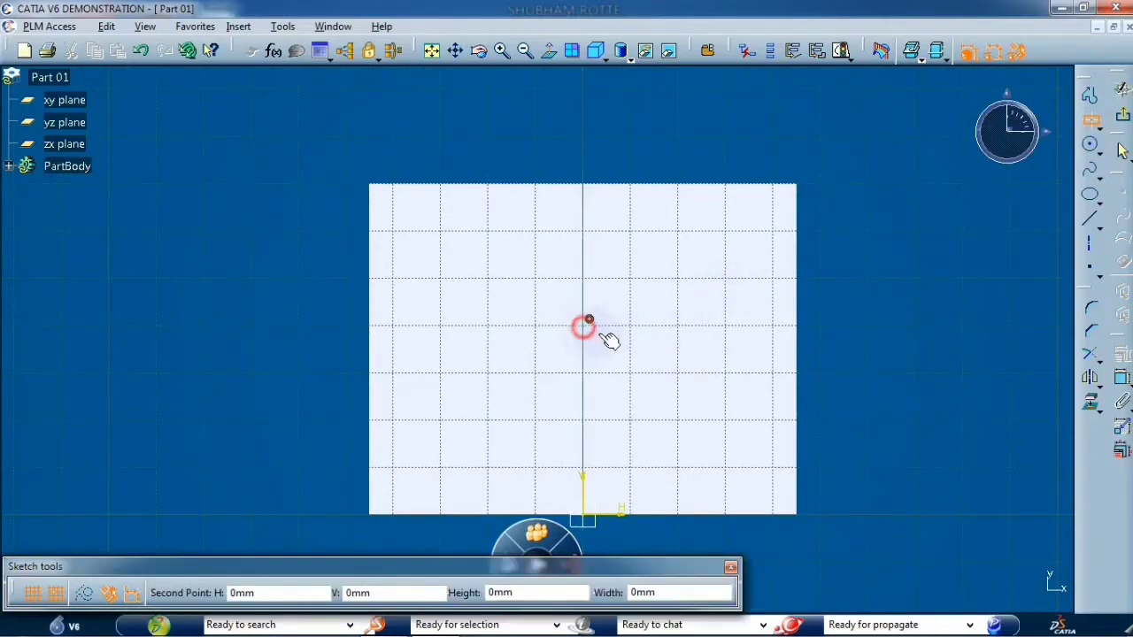
click(670, 398)
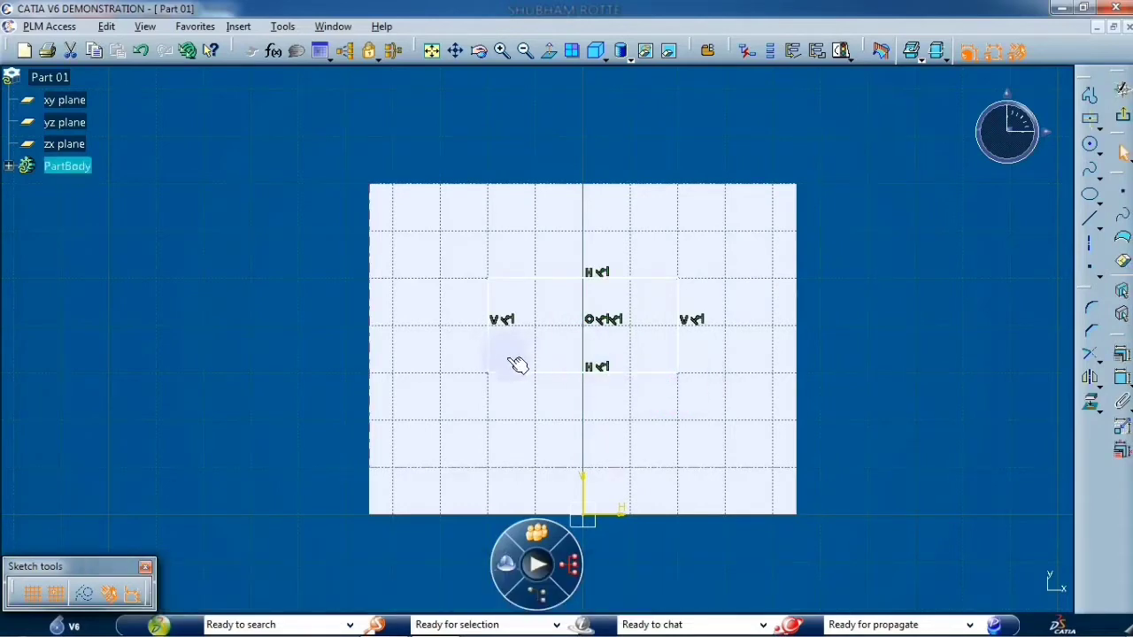
- Dimension the width of the base cutout rectangle to 15 mm
click(650, 277)
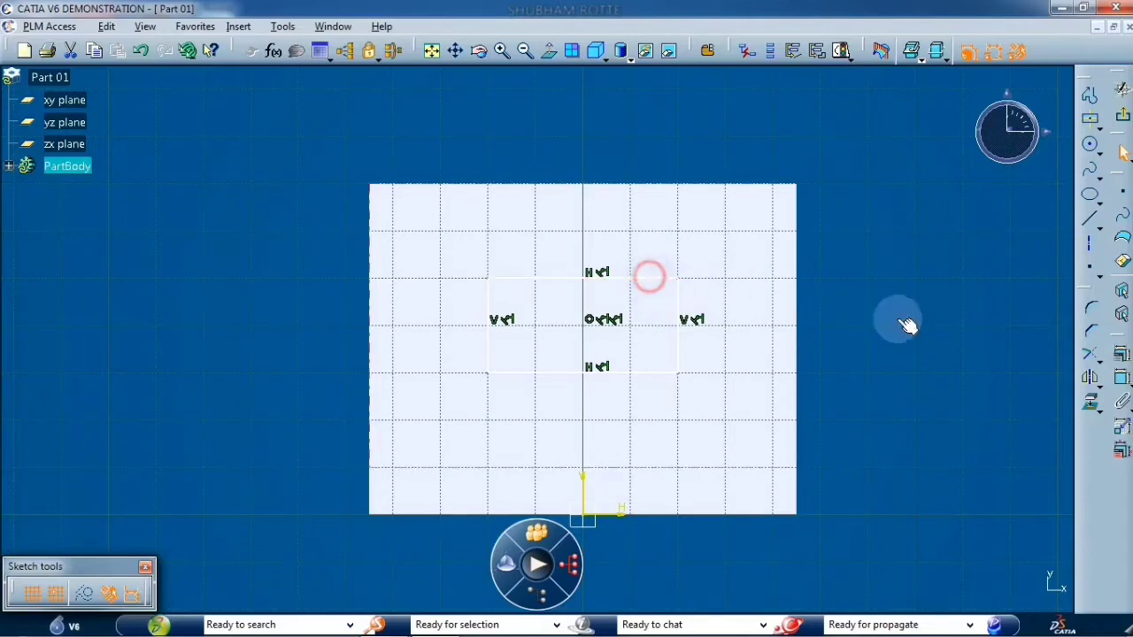
click(1122, 378)
click(654, 157)
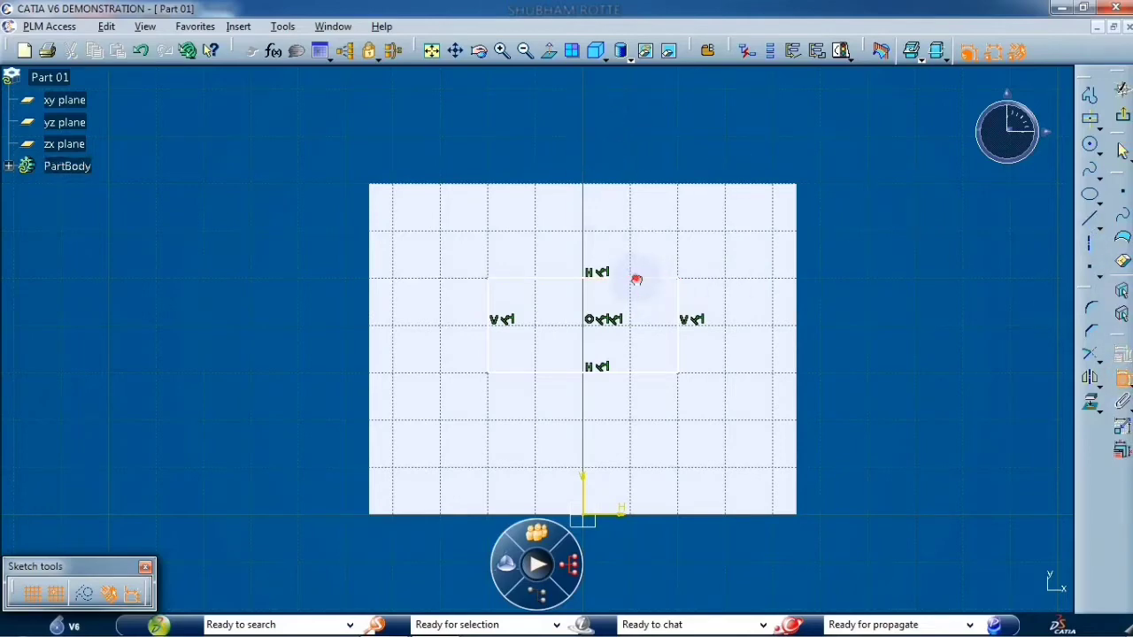
click(563, 115)
click(551, 380)
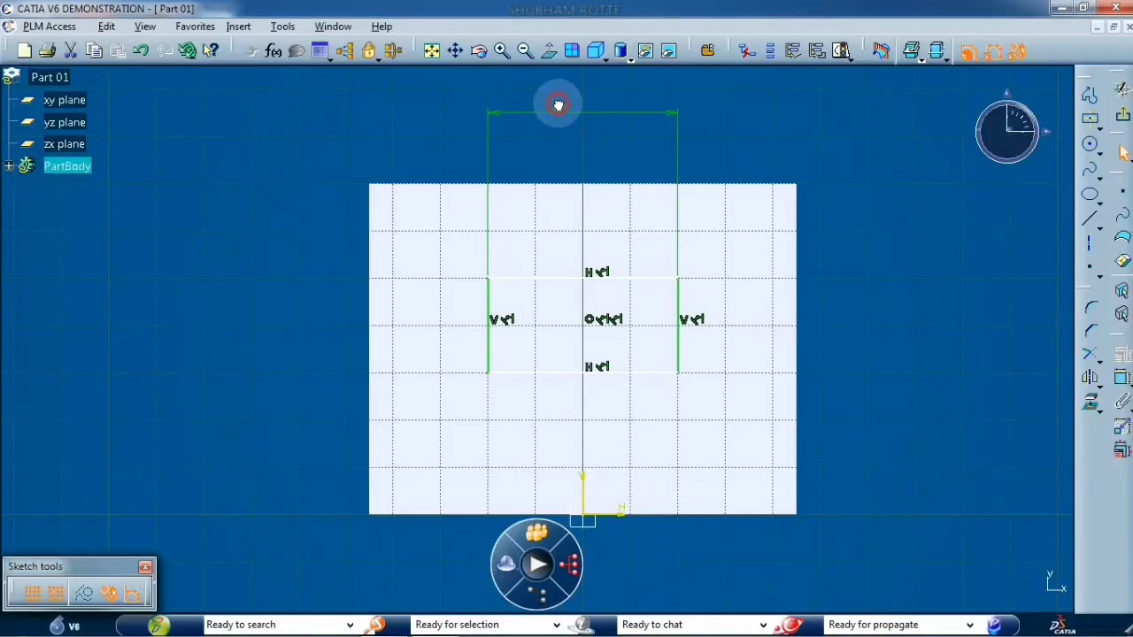
double_click(558, 105)
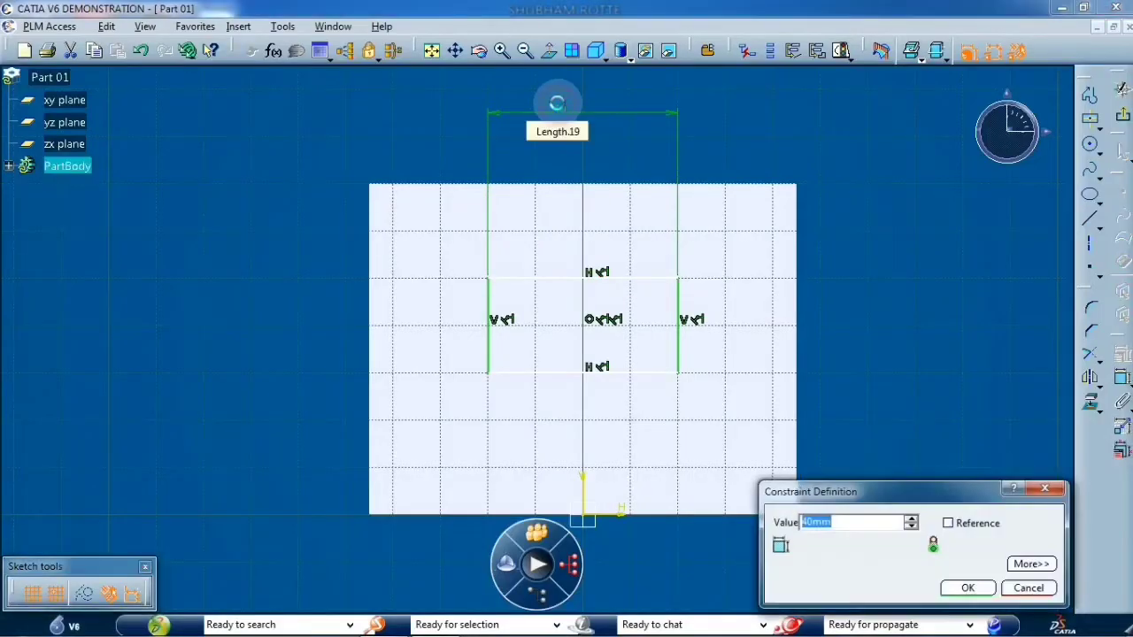
key(Return)
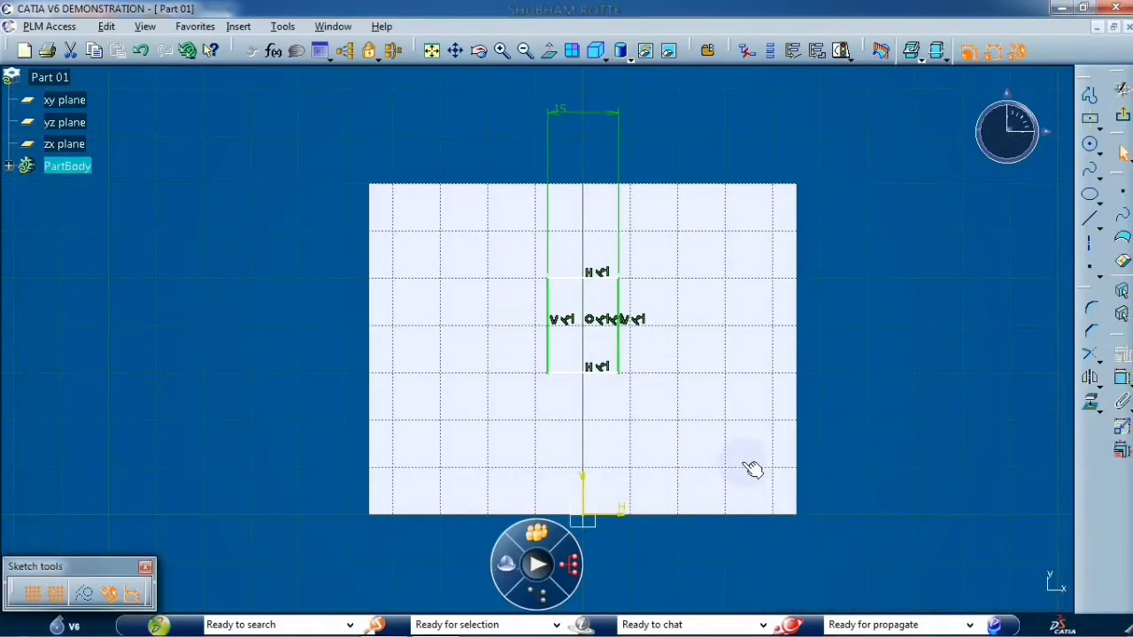
- Dimension the height of the base cutout rectangle to 15 mm
click(1121, 383)
click(859, 322)
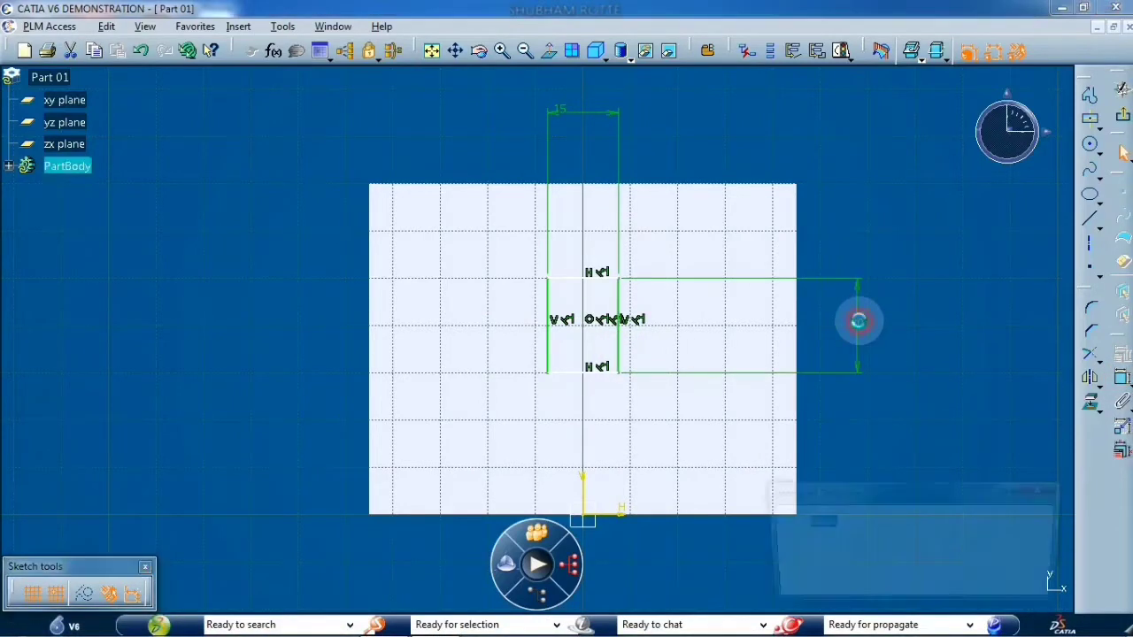
text(15mm)
key(Return)
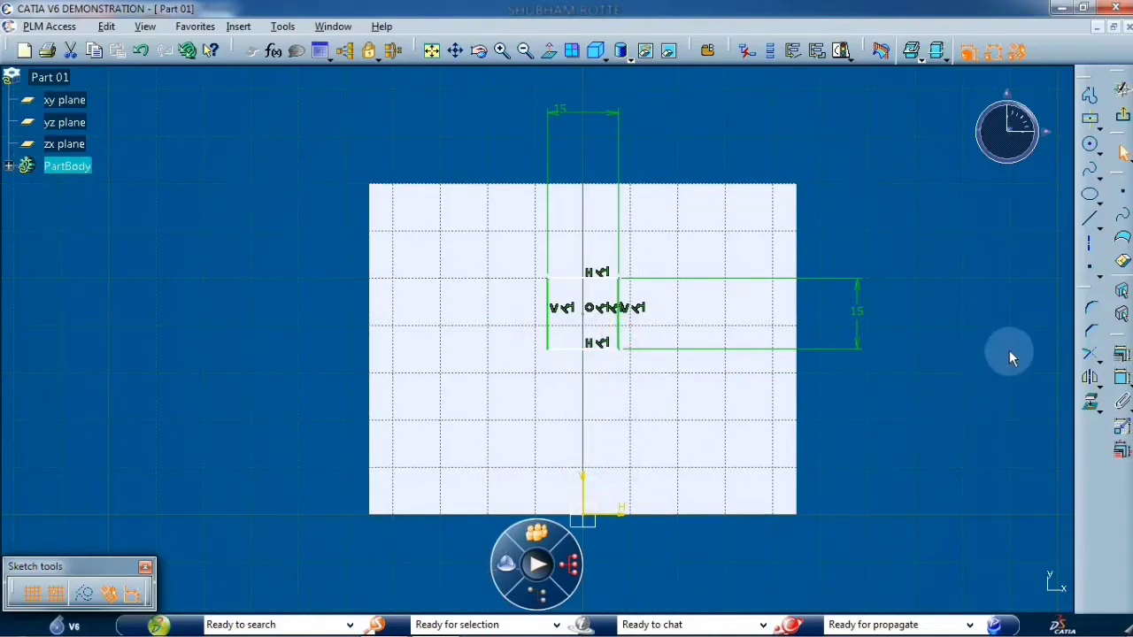
- Apply a symmetry constraint to the square's two vertical sides about the vertical sketch axis
click(1121, 358)
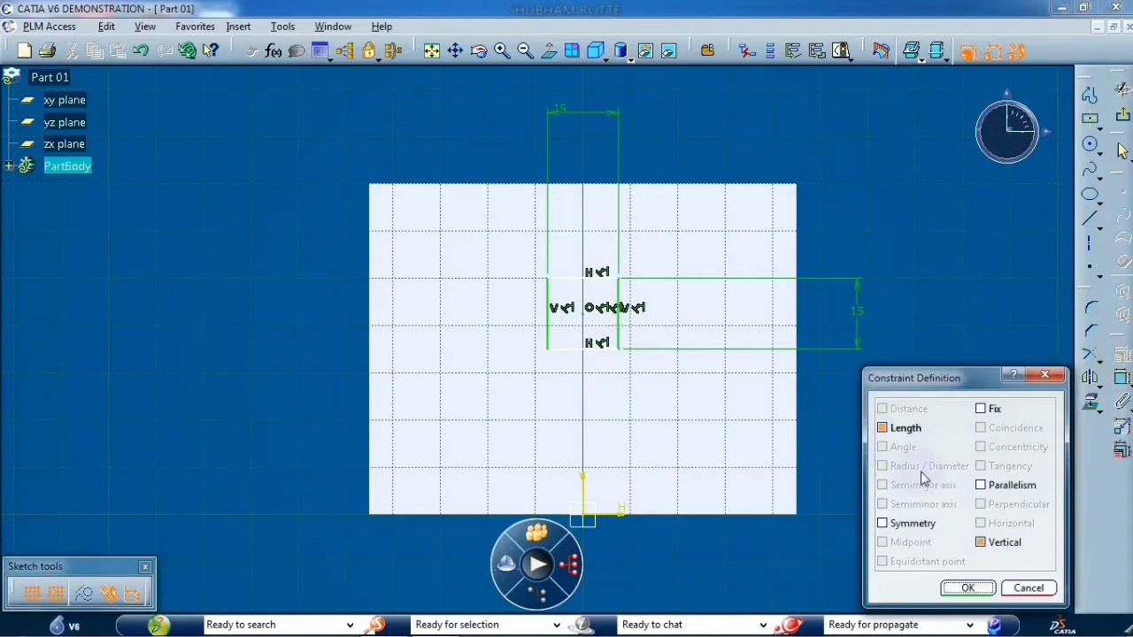
click(914, 528)
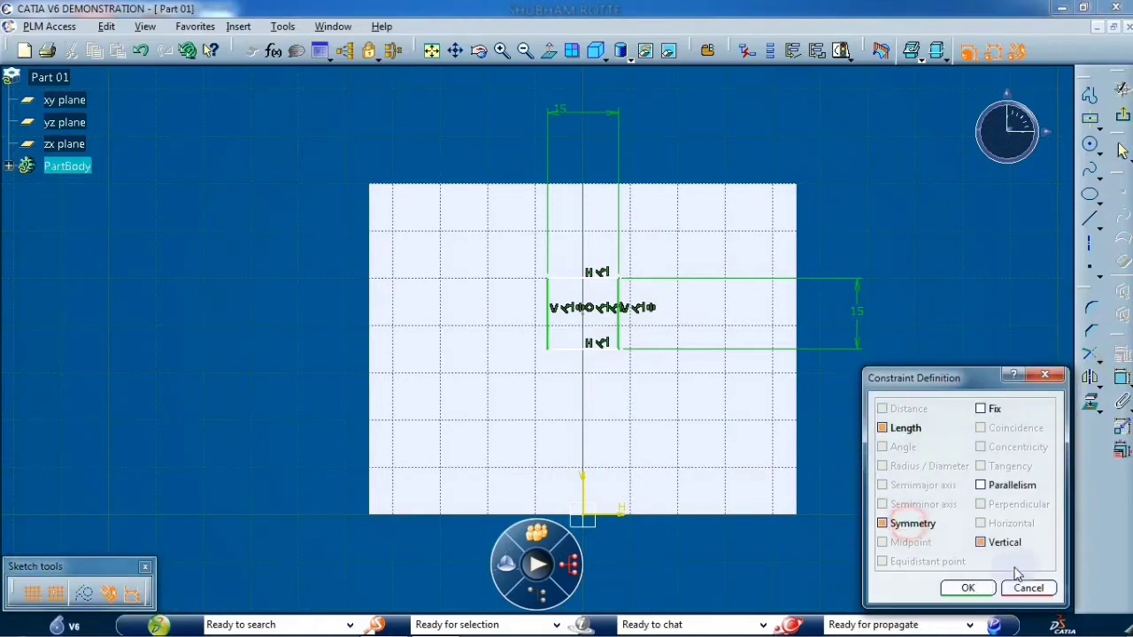
click(967, 588)
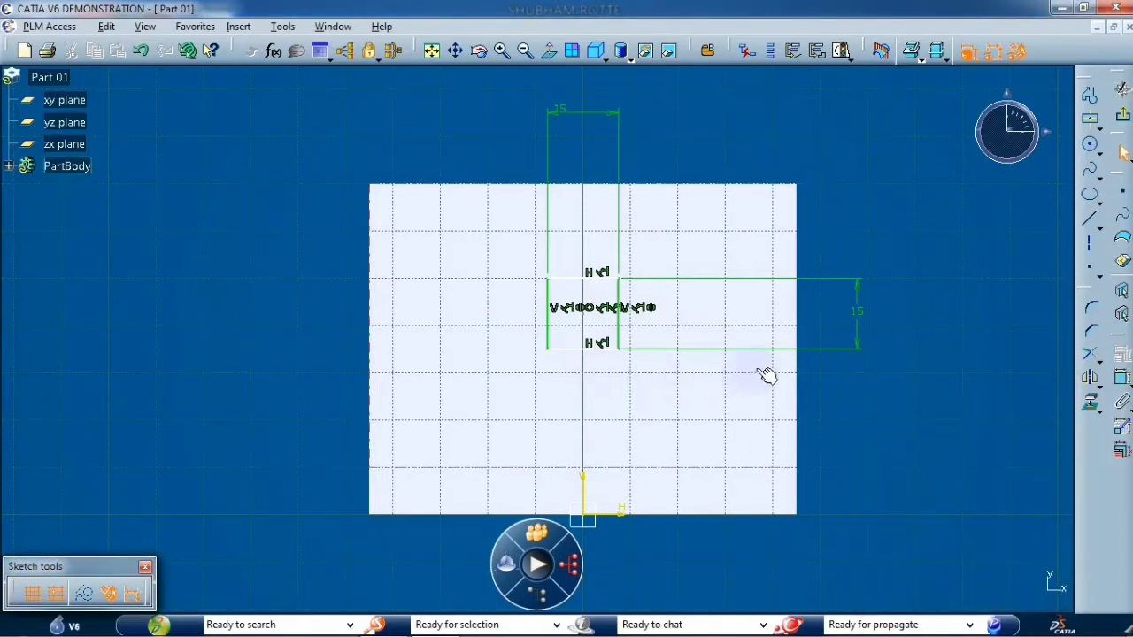
click(910, 396)
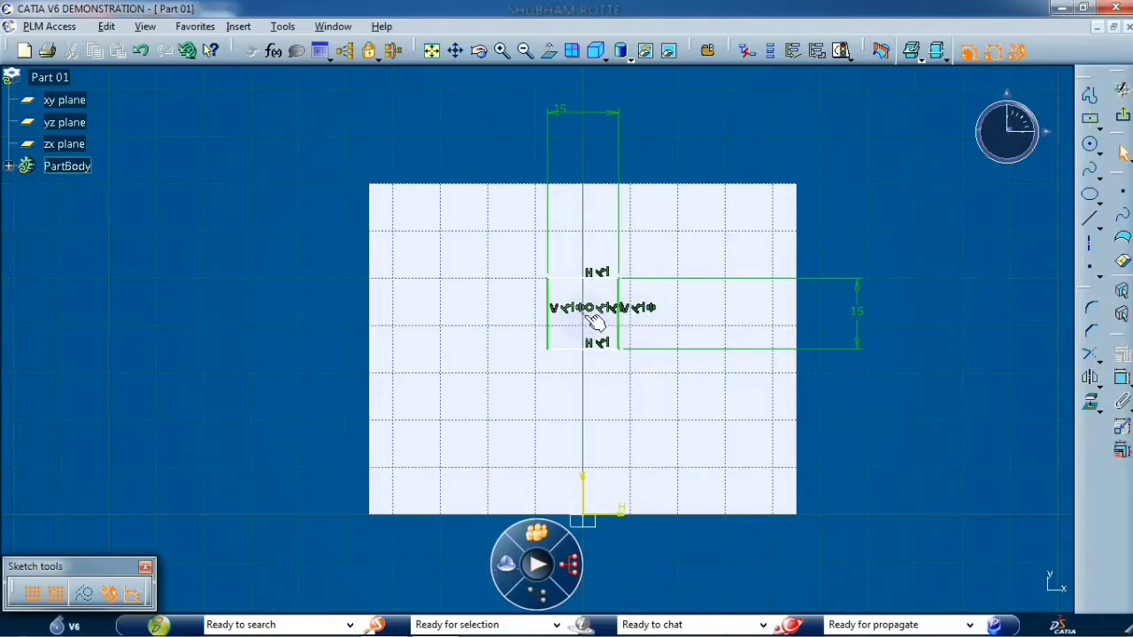
- Check the cutout position in the reference drawing and dimension the square's center 25 mm from the base's outer edge
key(alt+Tab)
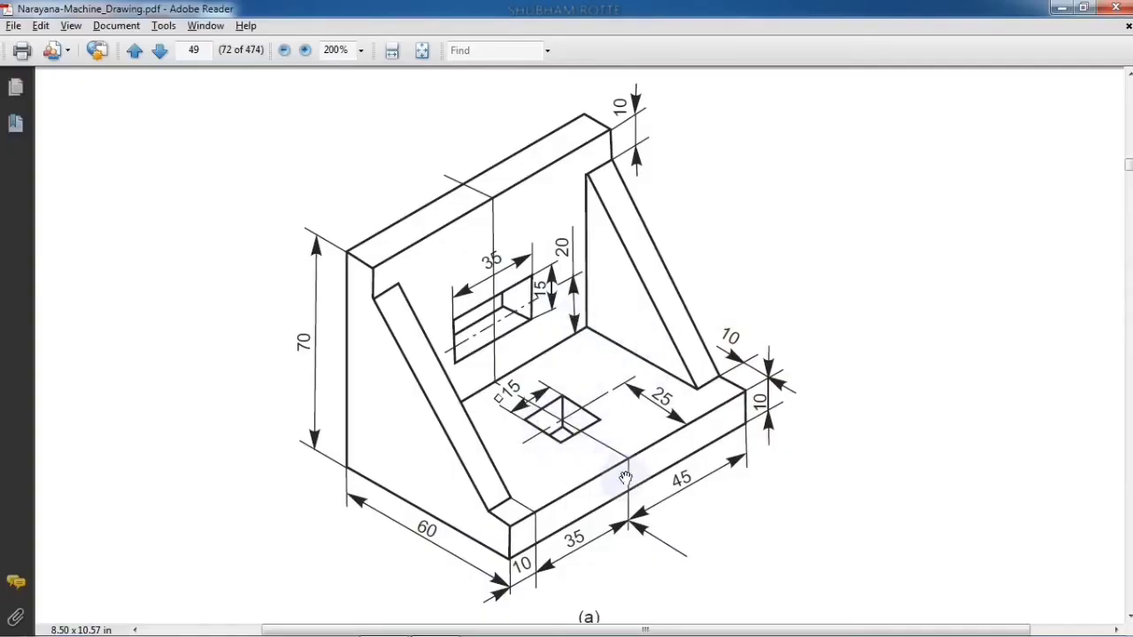
key(alt+Tab)
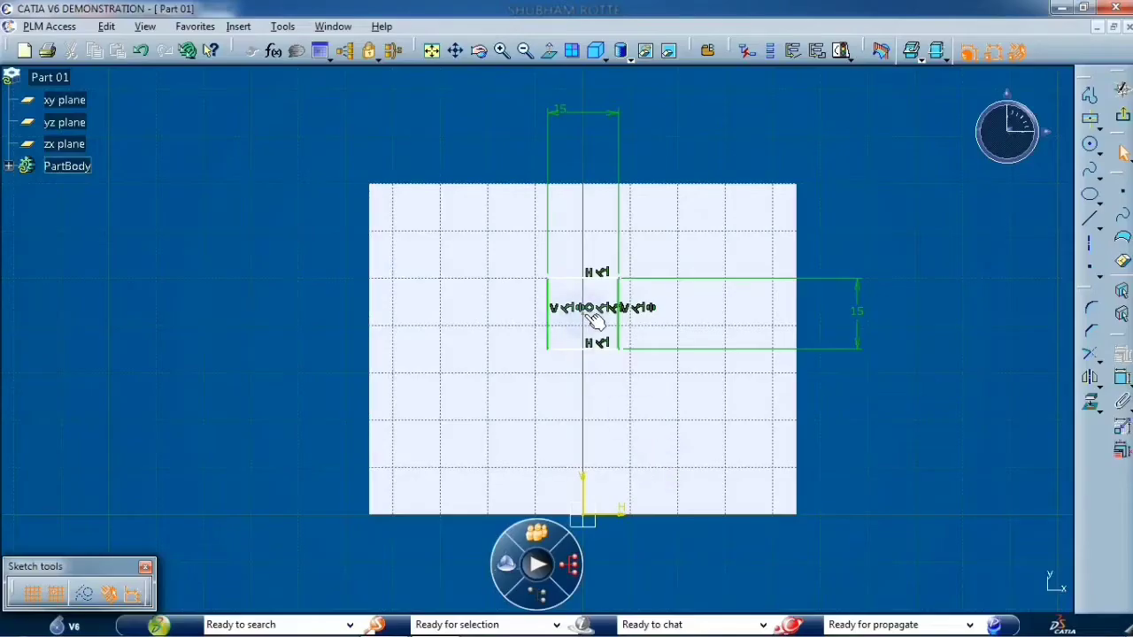
click(585, 315)
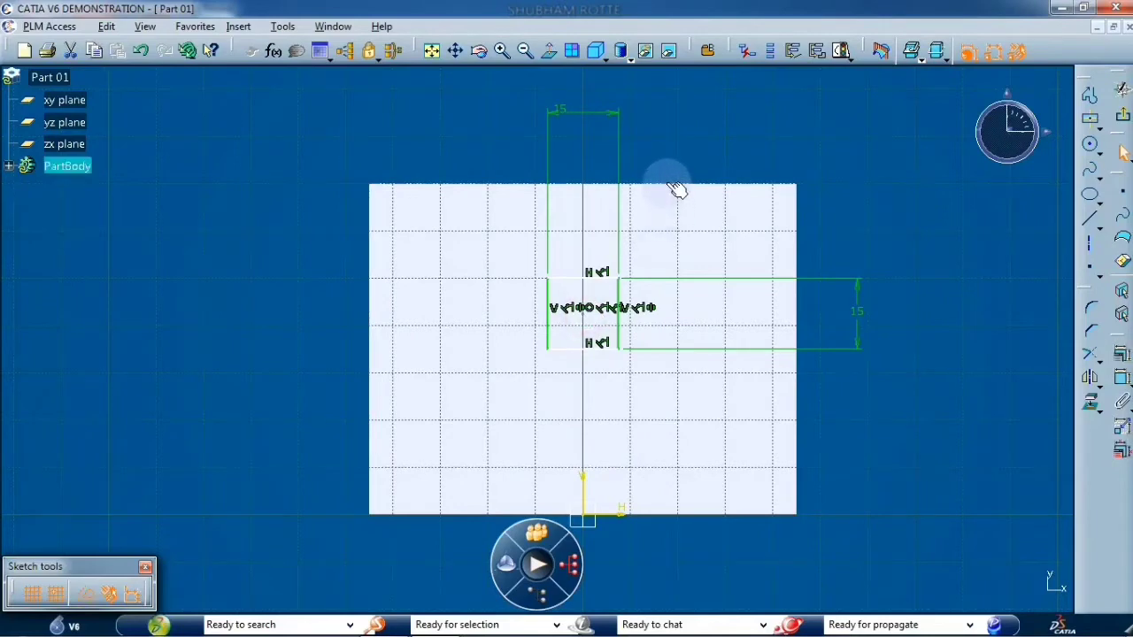
click(1122, 379)
click(548, 336)
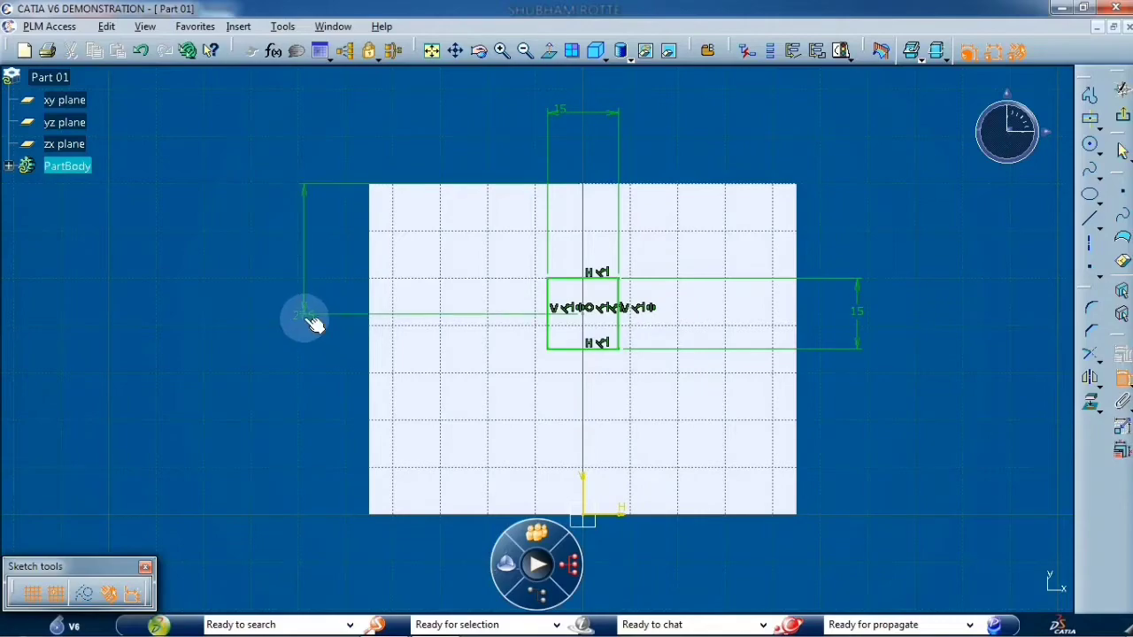
double_click(303, 370)
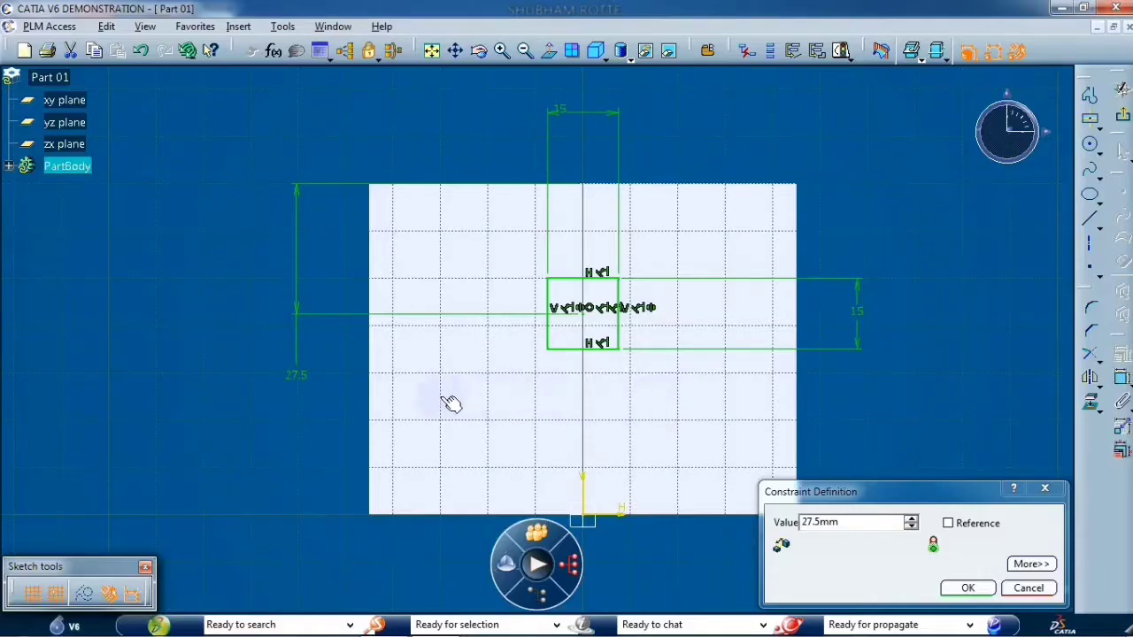
double_click(299, 379)
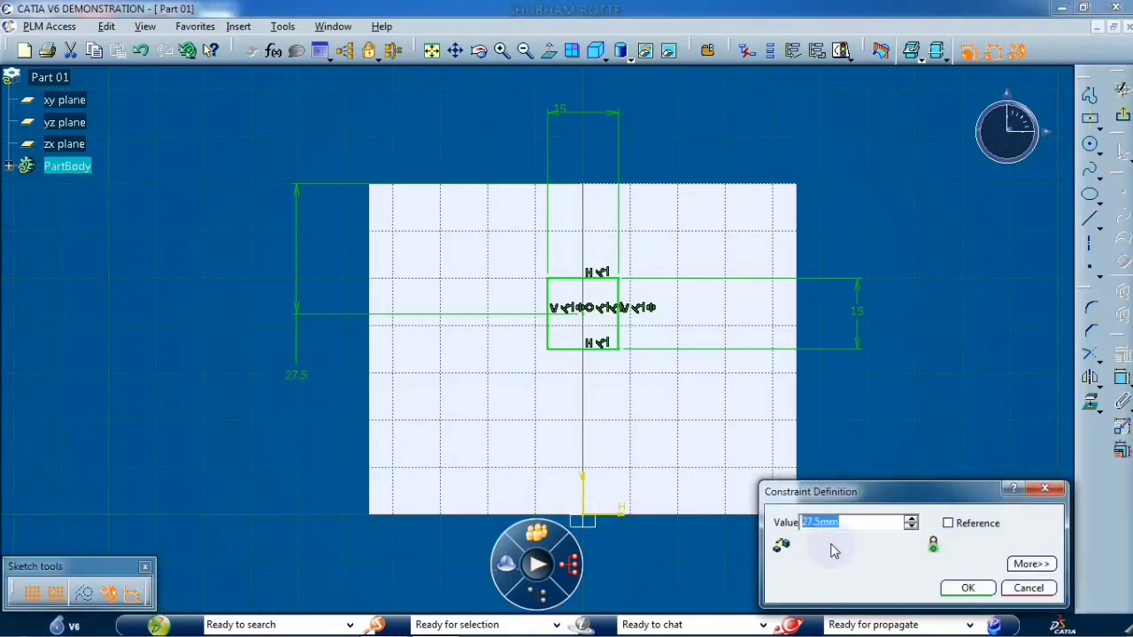
key(Return)
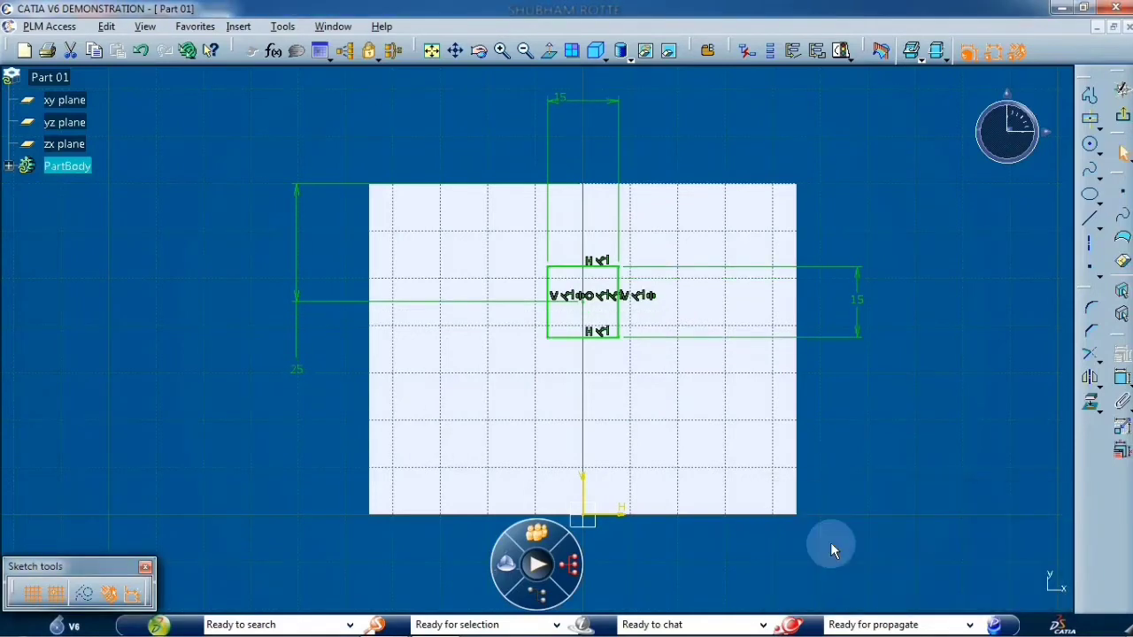
- Leave the sketch and cut the square through the base with a pocket of type Up to next
click(1125, 114)
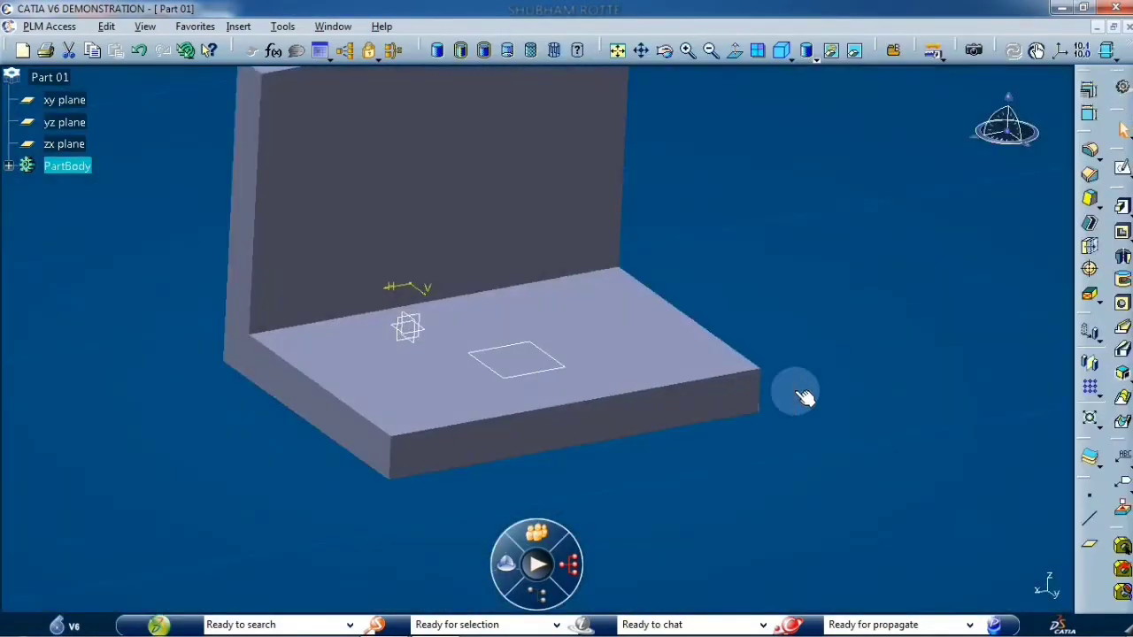
click(1122, 231)
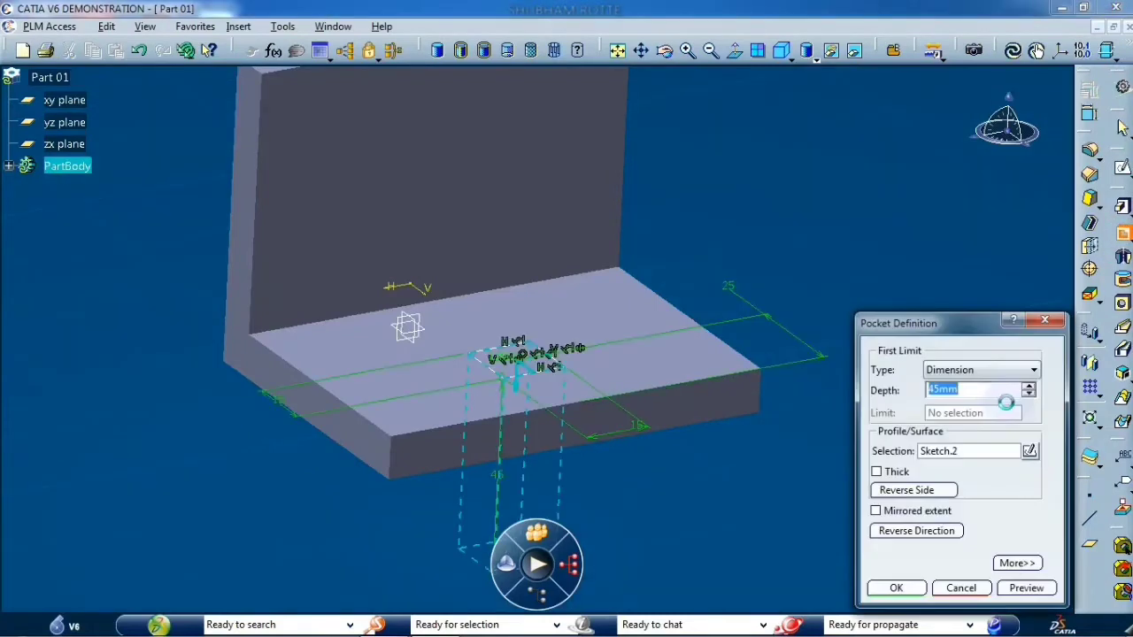
click(1006, 378)
click(1000, 397)
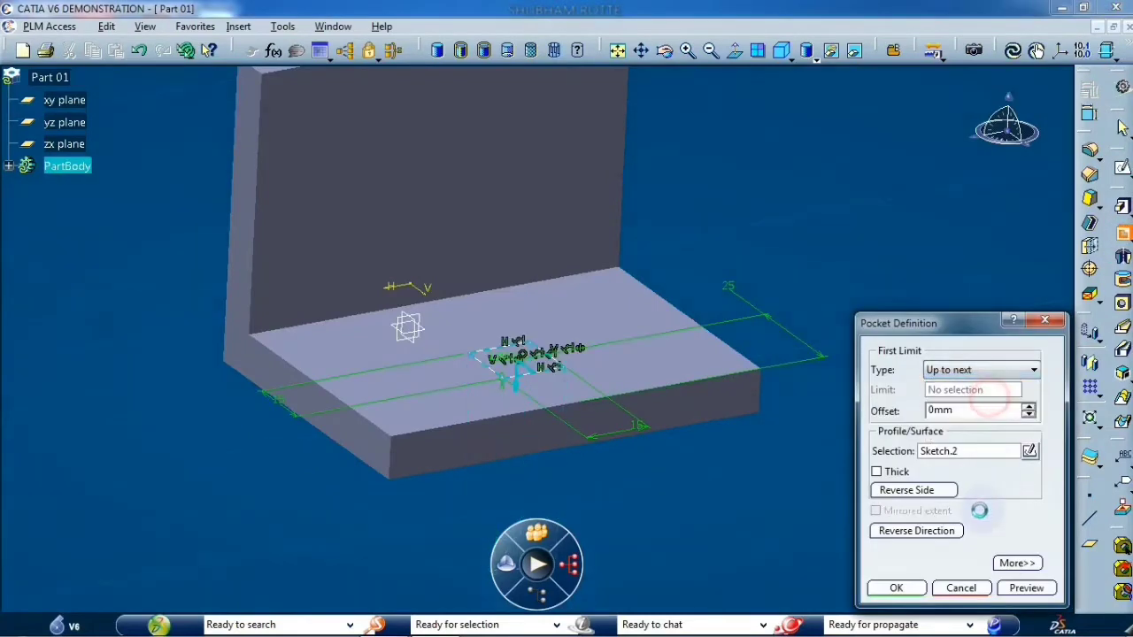
click(898, 589)
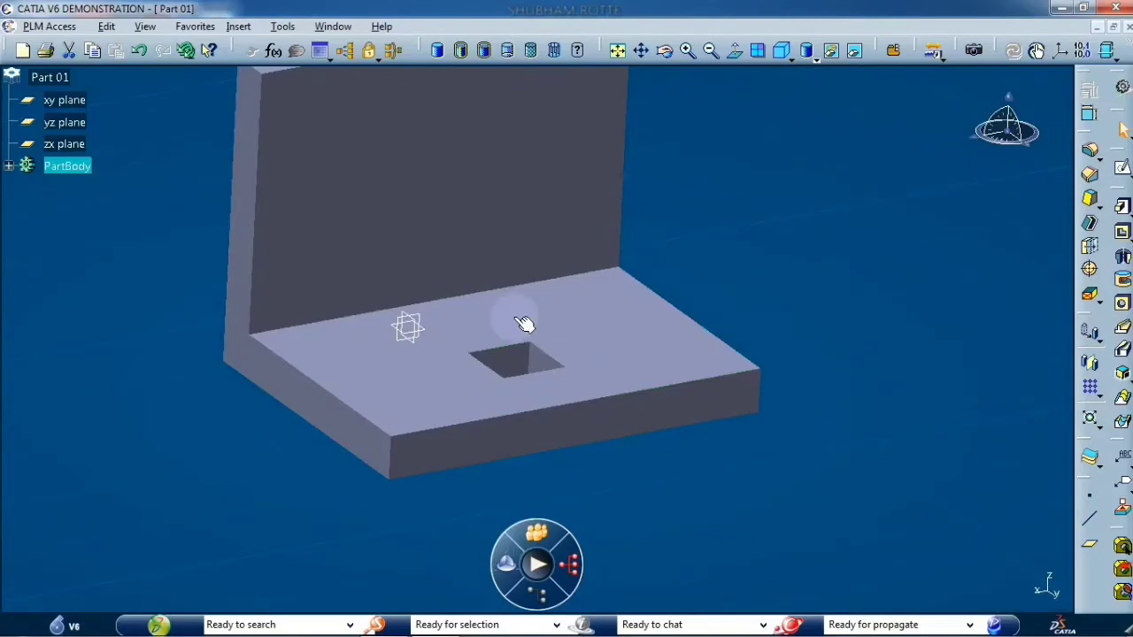
- Check the wall cutout in the reference drawing and sketch a centered rectangle on the vertical wall's inner face, centered on the vertical axis
middle_drag(514, 325, 537, 376)
key(alt+Tab)
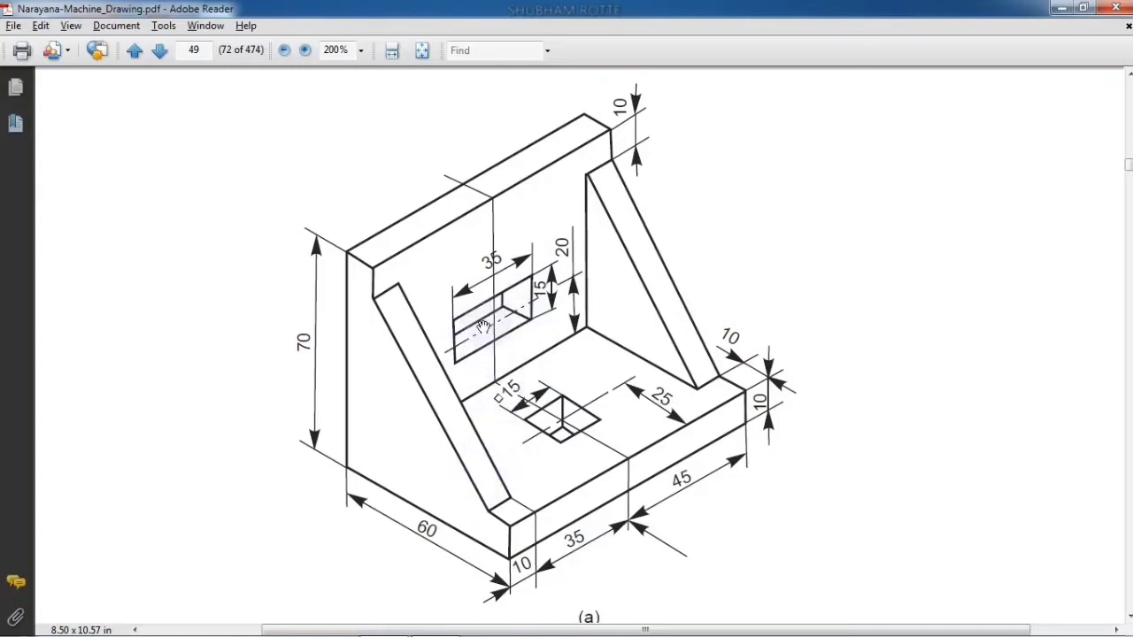
key(alt+Tab)
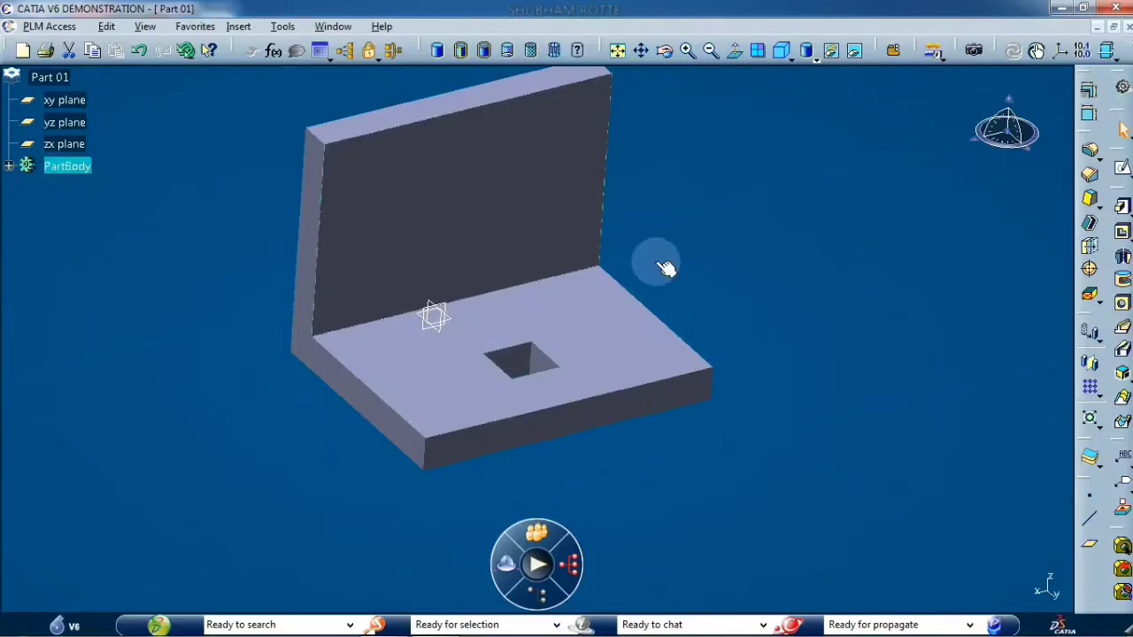
click(1122, 168)
mouse_move(522, 268)
middle_down()
mouse_move(600, 381)
mouse_move(584, 361)
mouse_move(624, 231)
middle_up()
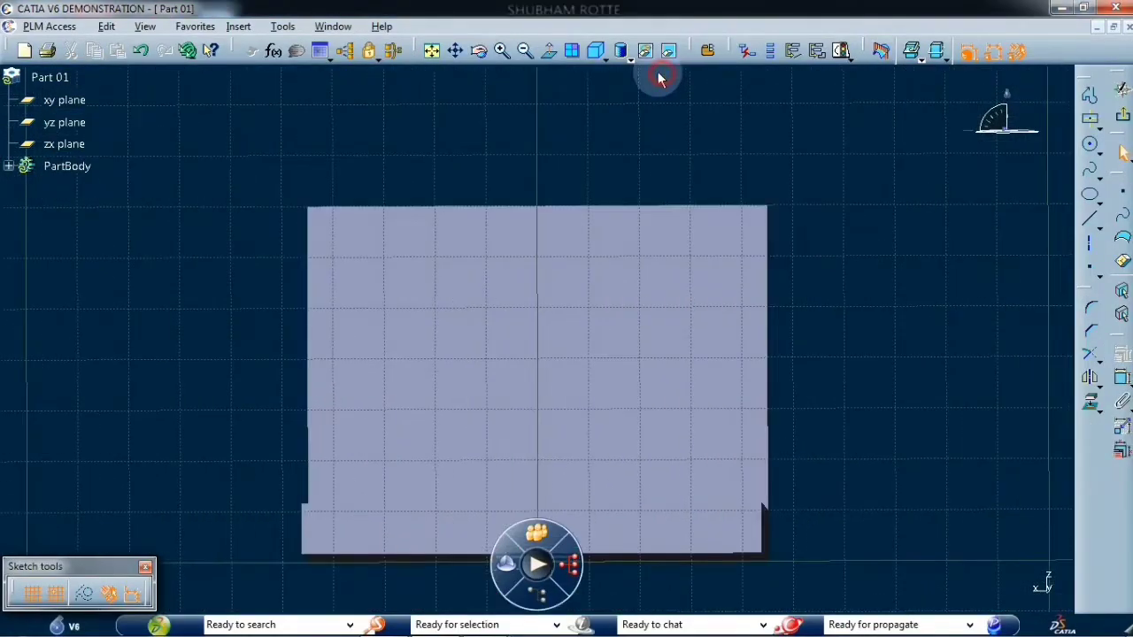
click(543, 53)
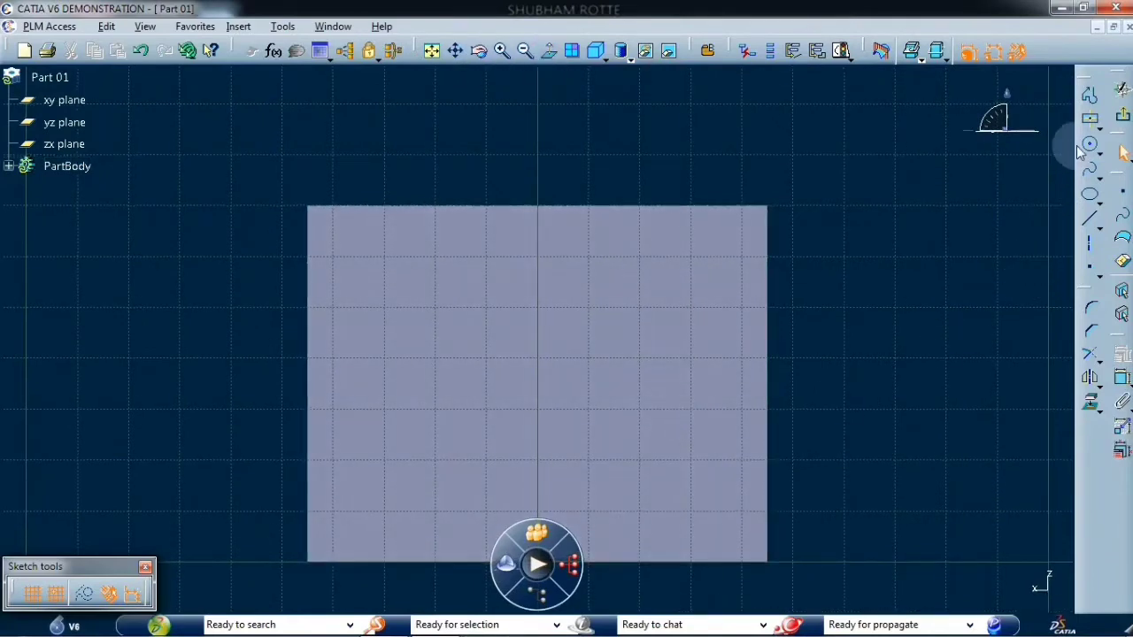
click(1092, 120)
click(543, 352)
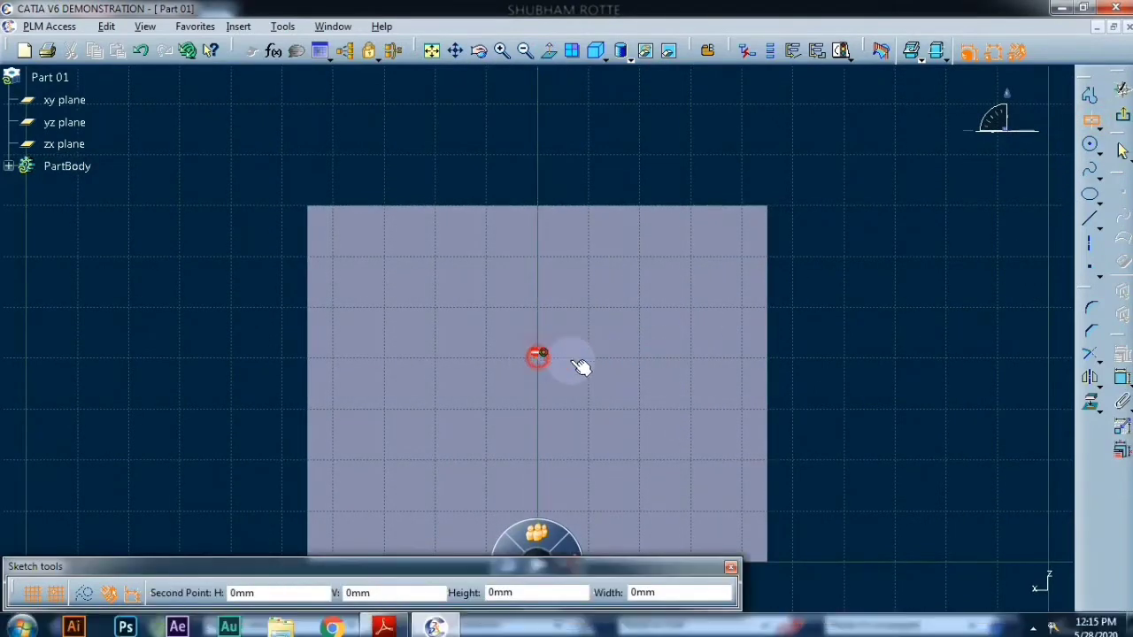
click(688, 405)
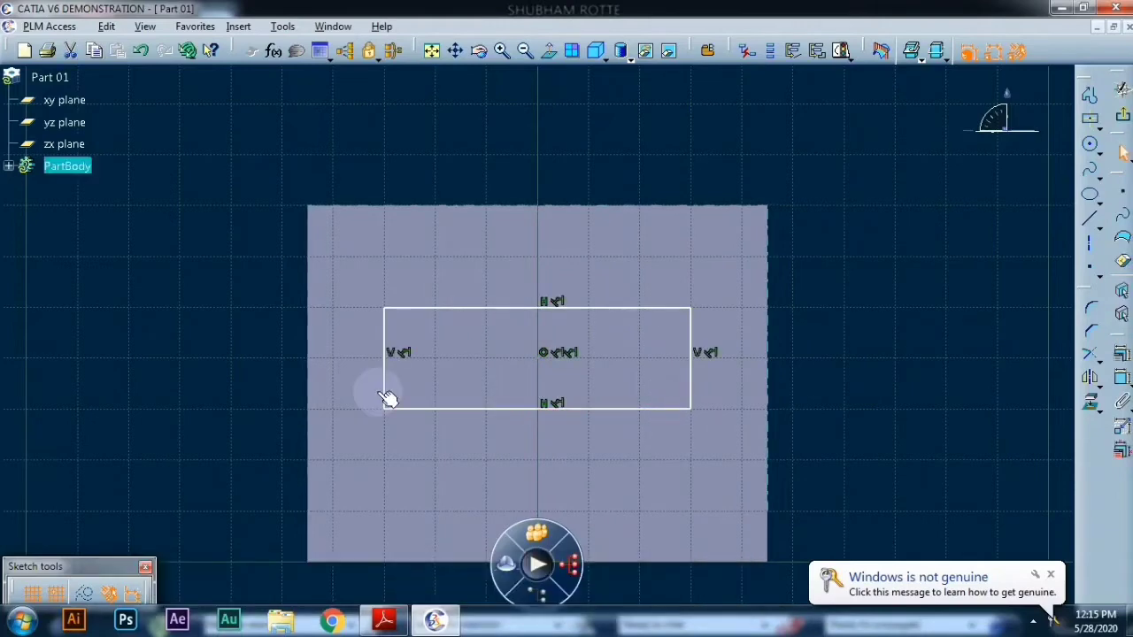
- Apply a symmetry constraint to the rectangle's two vertical sides about the vertical sketch axis
middle_drag(392, 397, 396, 292)
click(386, 286)
ctrl+click(692, 288)
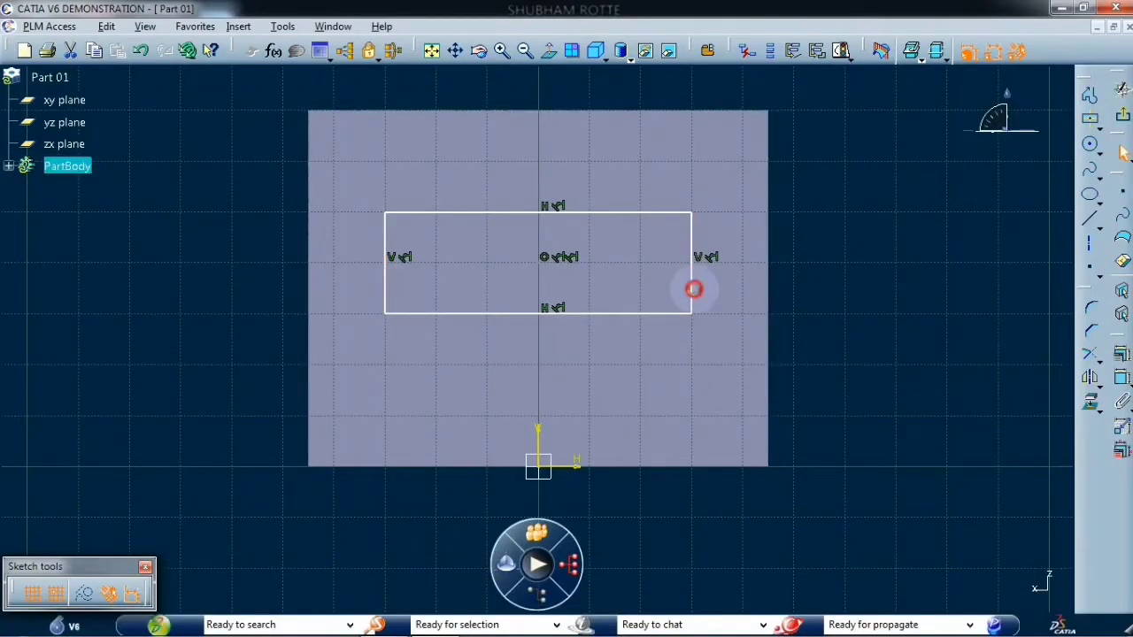
click(1122, 354)
click(912, 526)
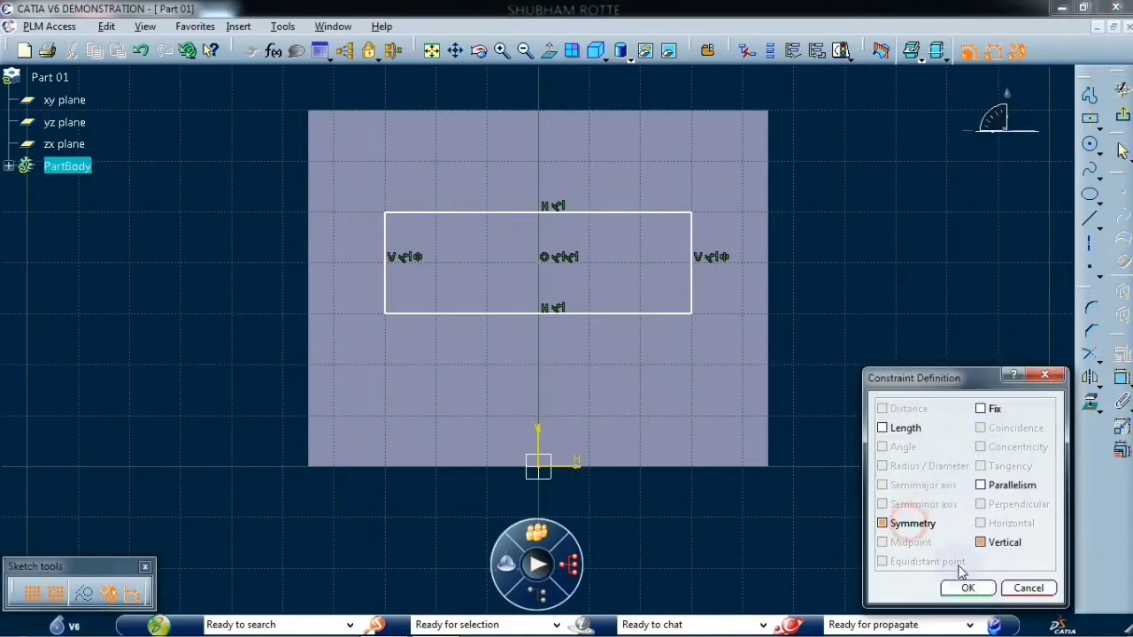
click(967, 588)
- Check the wall cutout's width in the reference drawing and dimension the rectangle's width as 35 mm
key(alt+Tab)
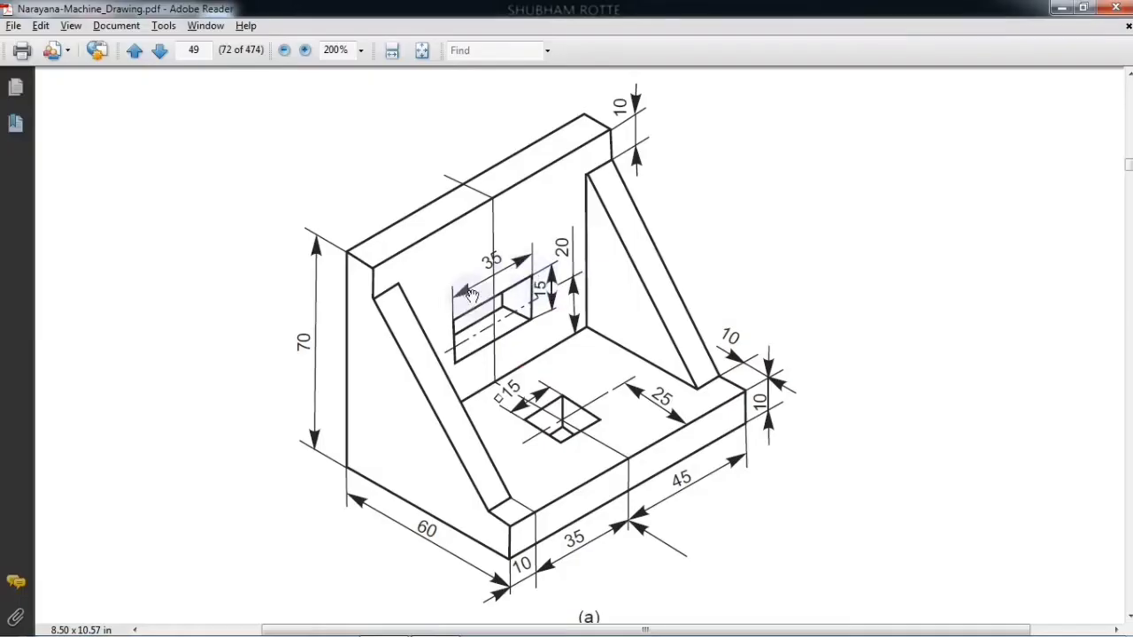
key(alt+Tab)
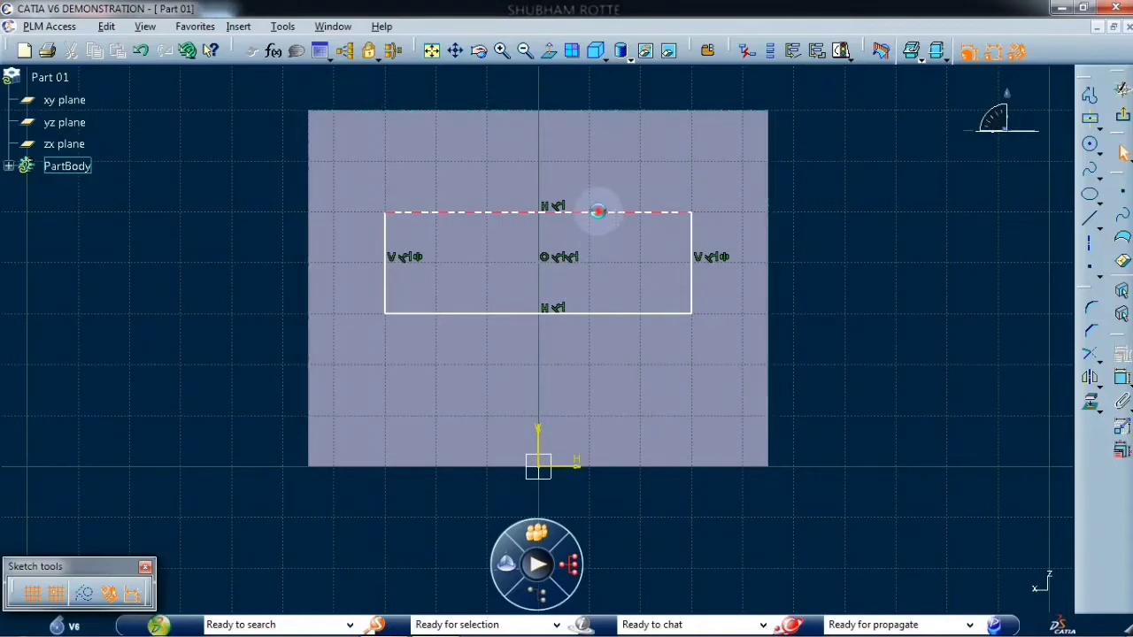
click(1121, 377)
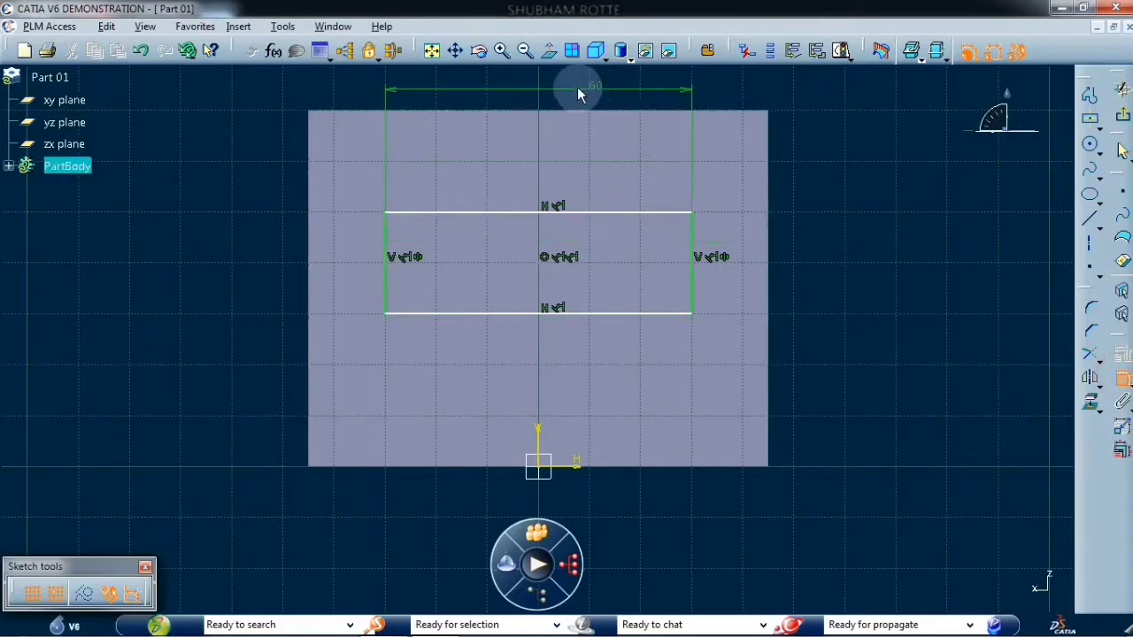
click(578, 86)
double_click(579, 86)
text(20)
key(Return)
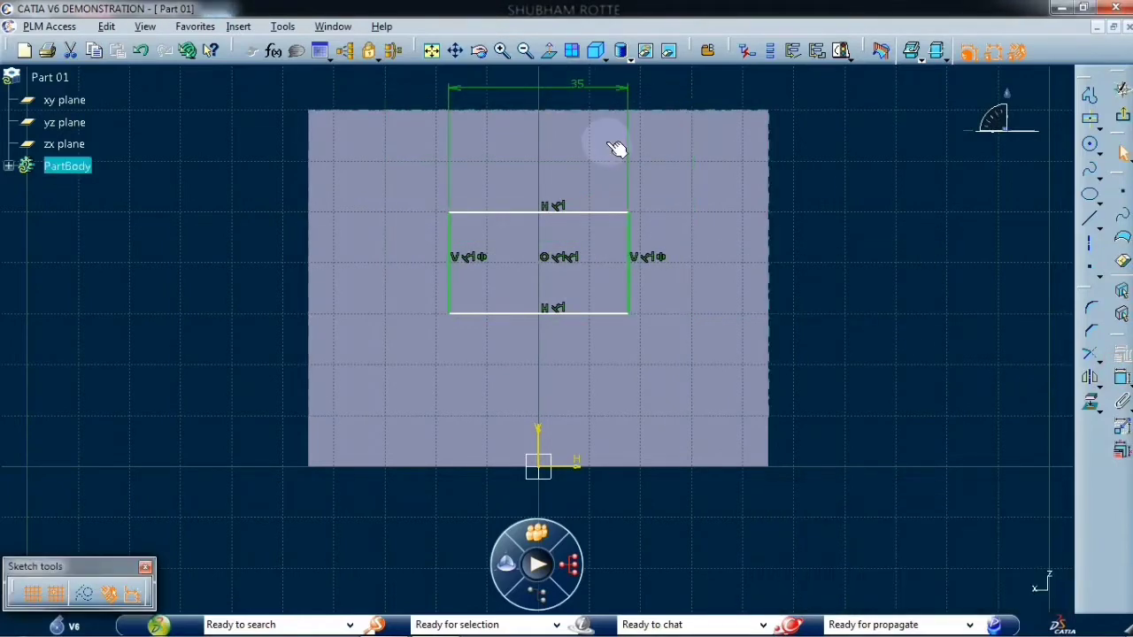
- Check the wall cutout's height in the reference drawing and dimension the rectangle's height as 15 mm
key(alt+Tab)
key(alt+Tab)
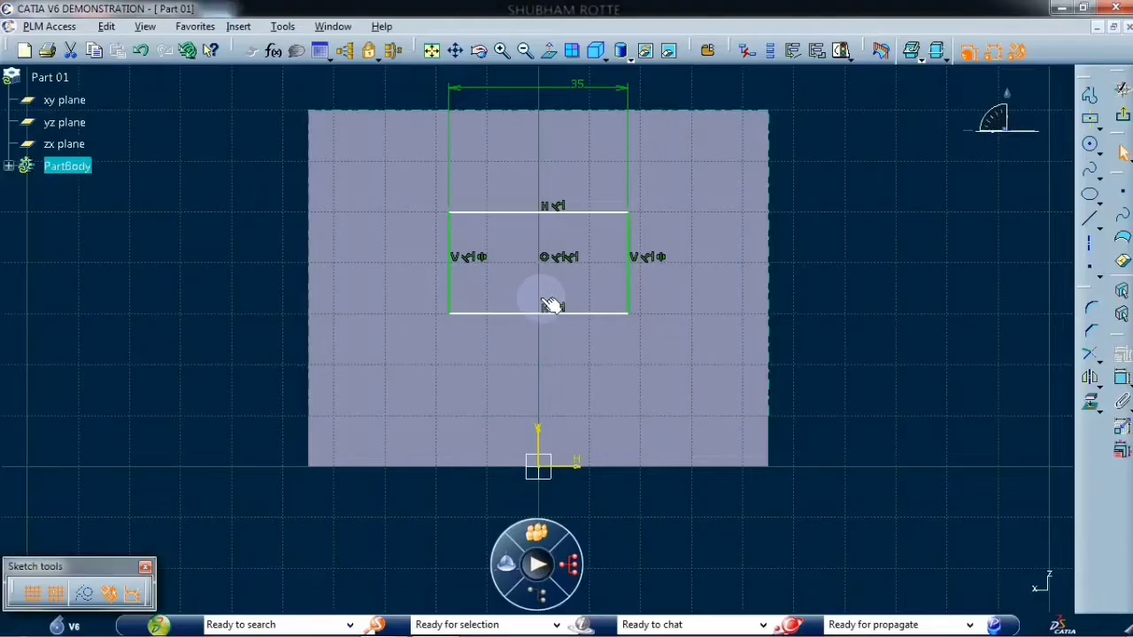
click(1122, 387)
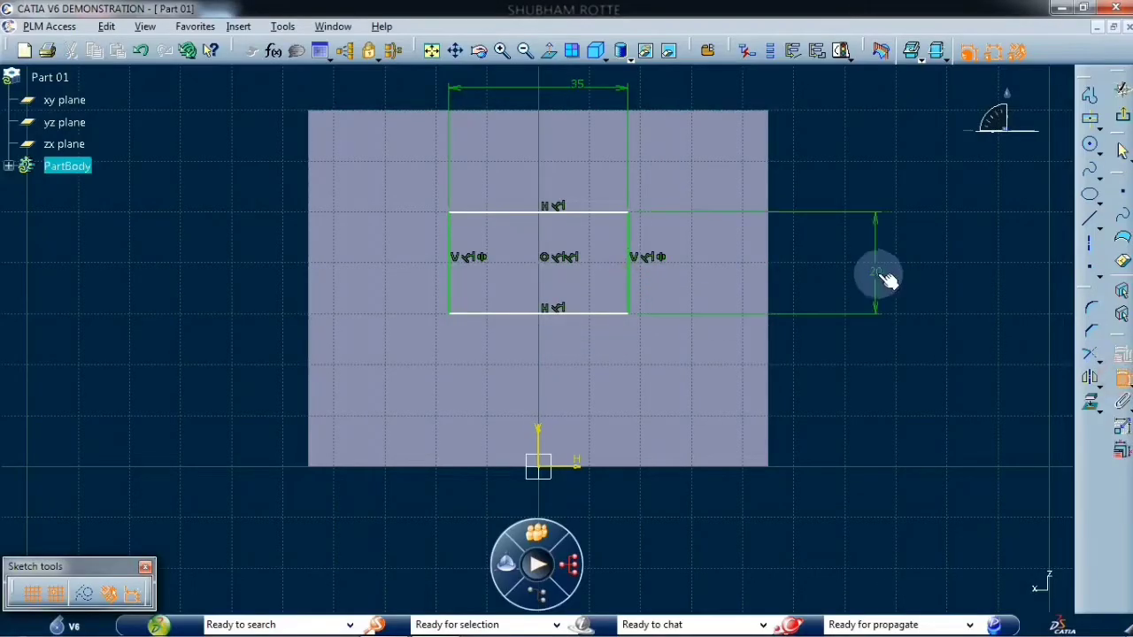
double_click(885, 265)
key(Return)
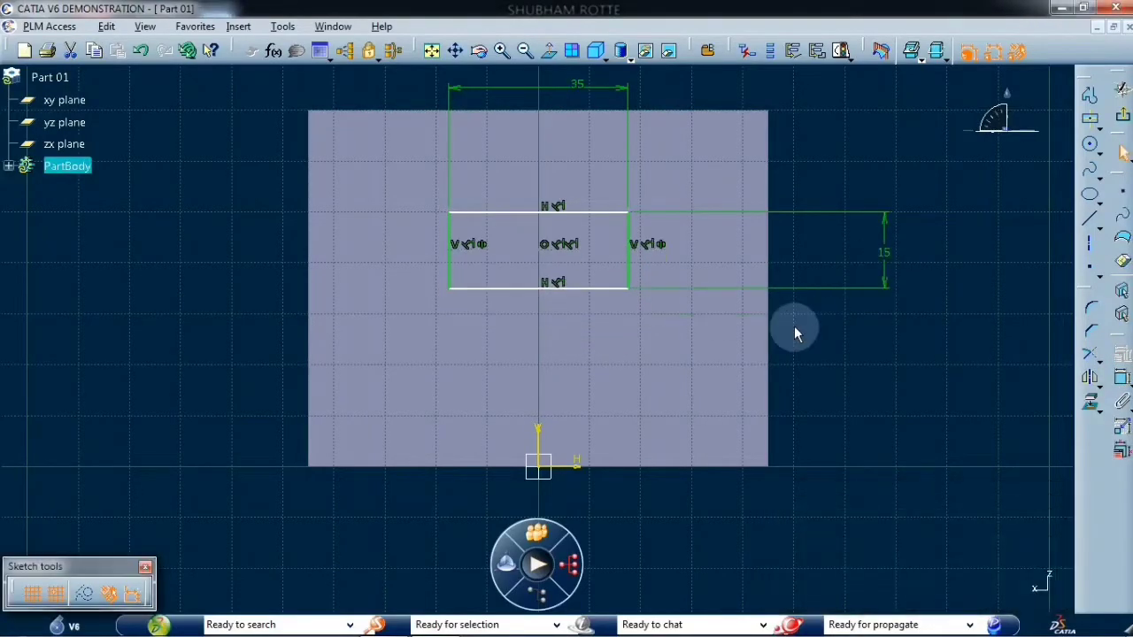
- Check the cutout's vertical position in the reference drawing and dimension the rectangle's center 20 mm above the base's upper face
key(alt+Tab)
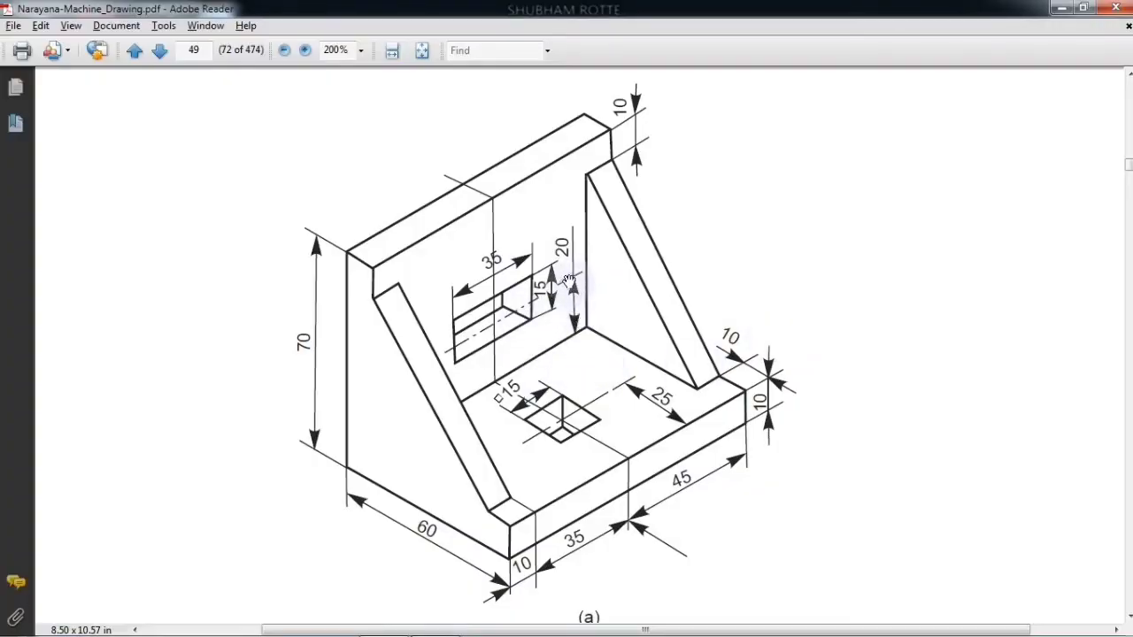
key(alt+Tab)
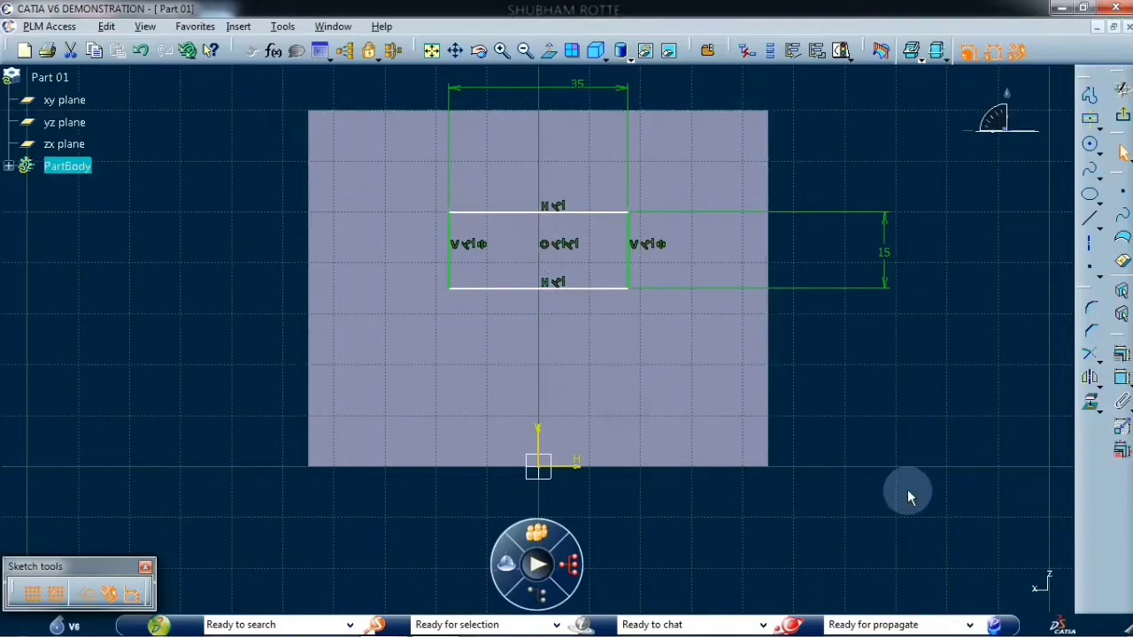
click(1118, 385)
click(886, 385)
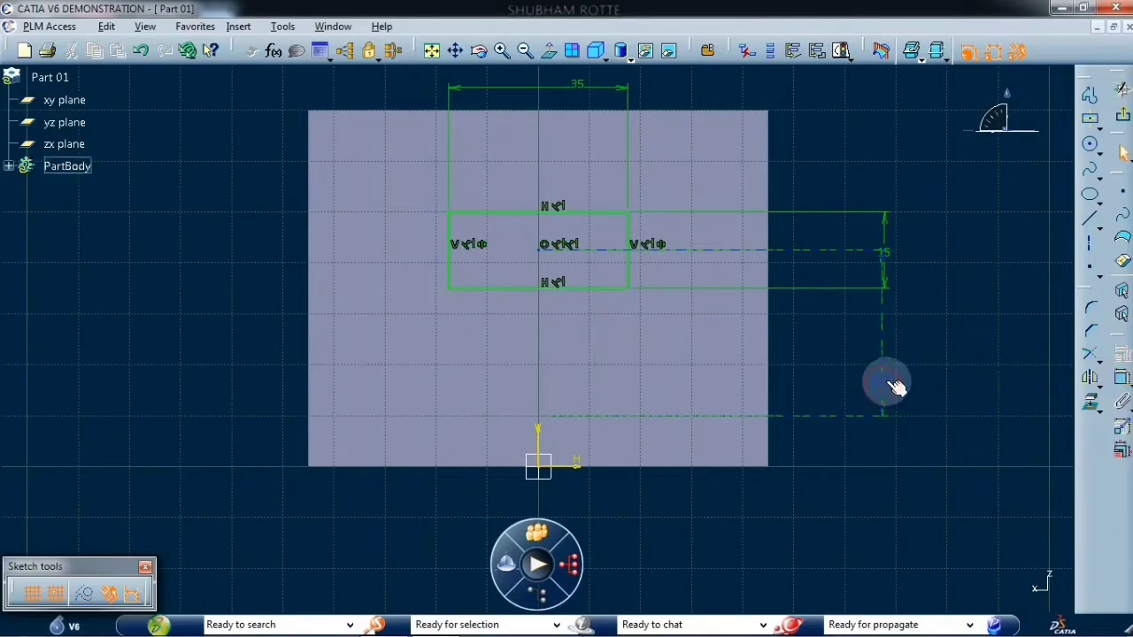
double_click(886, 382)
text(30)
key(Return)
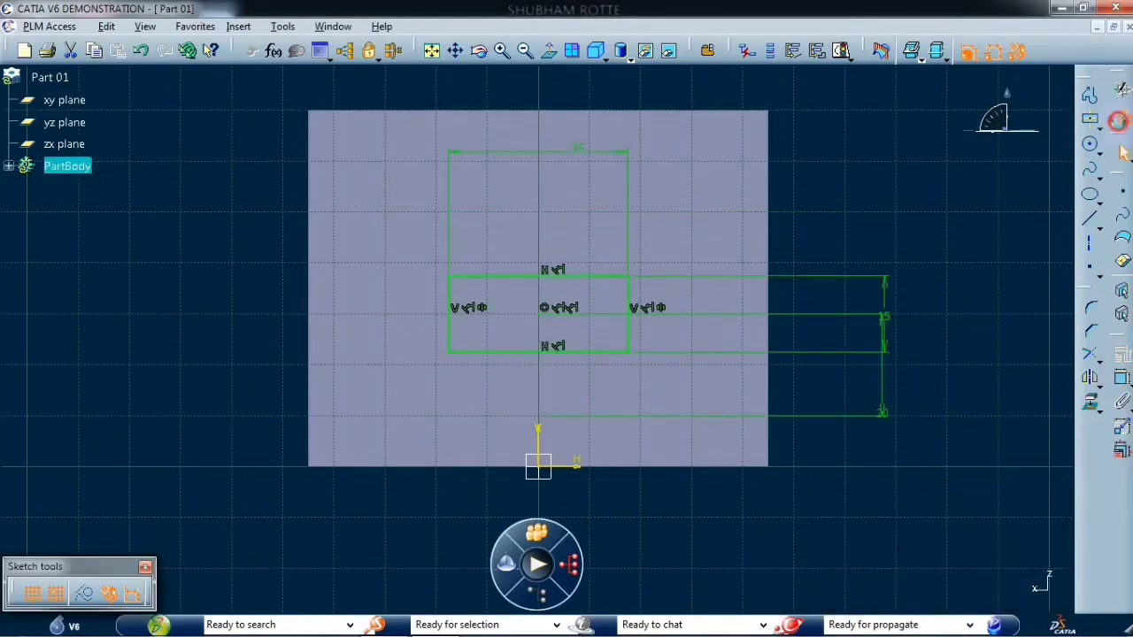
- Leave the sketch and cut the rectangle through the vertical wall with a pocket of type Up to next
click(431, 51)
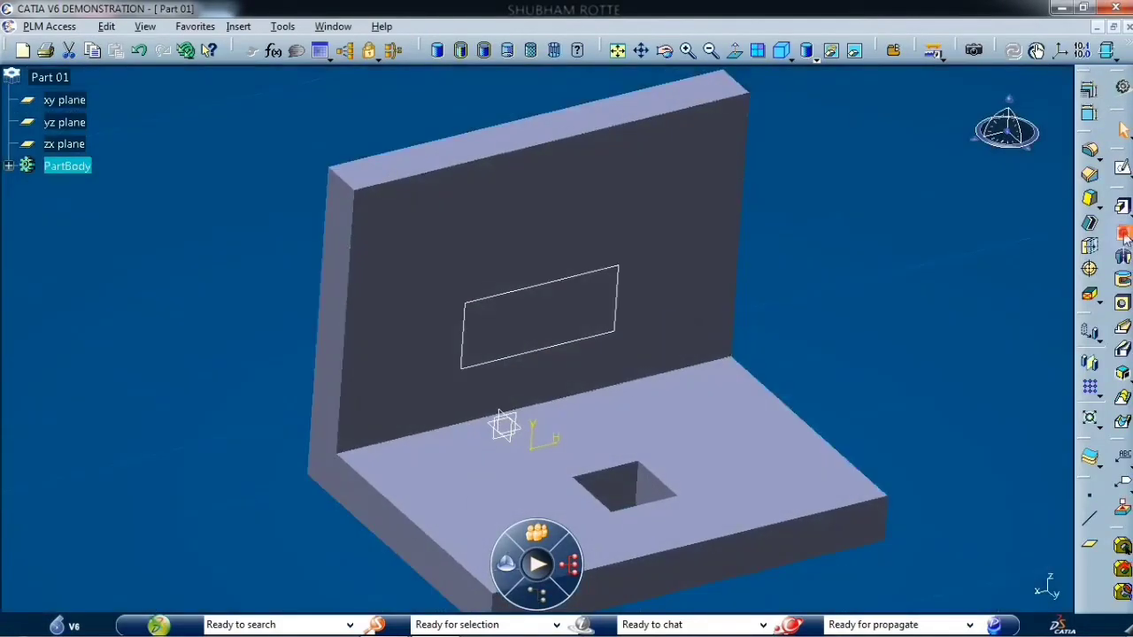
click(1122, 232)
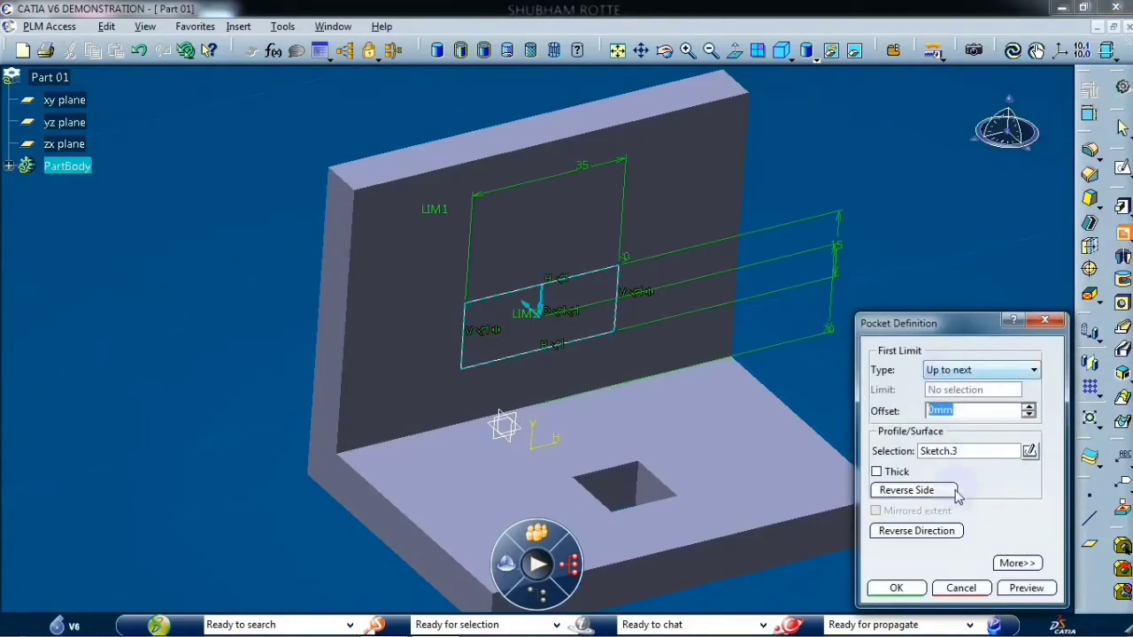
click(895, 587)
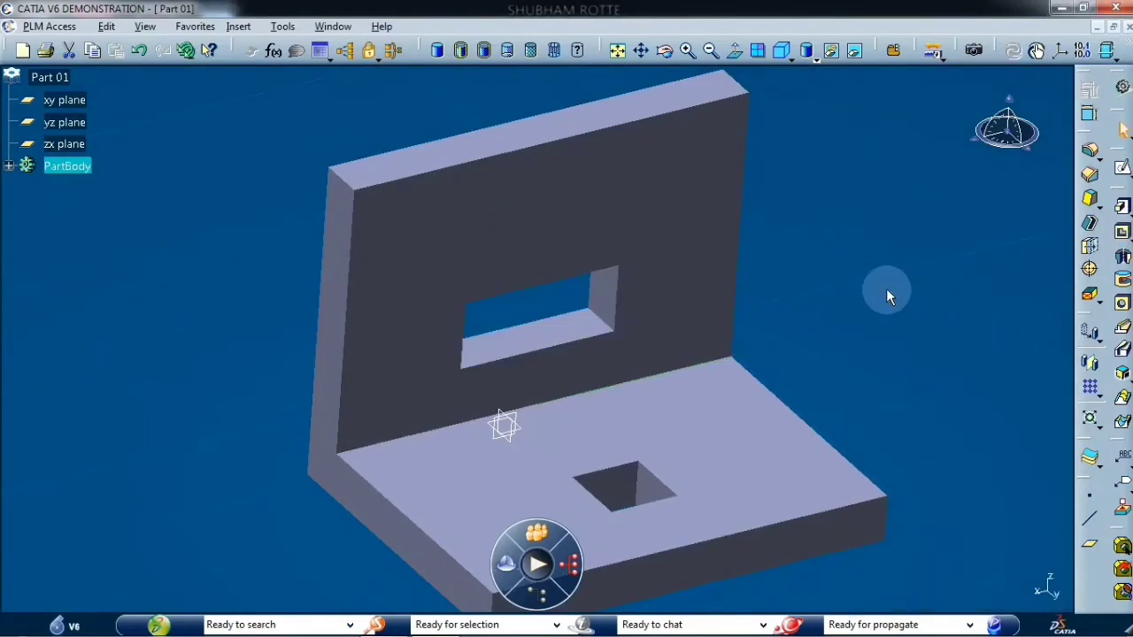
- Check the rib's shape in the reference drawing and start a sketch on the bracket's L-shaped end face
middle_drag(847, 304, 644, 423)
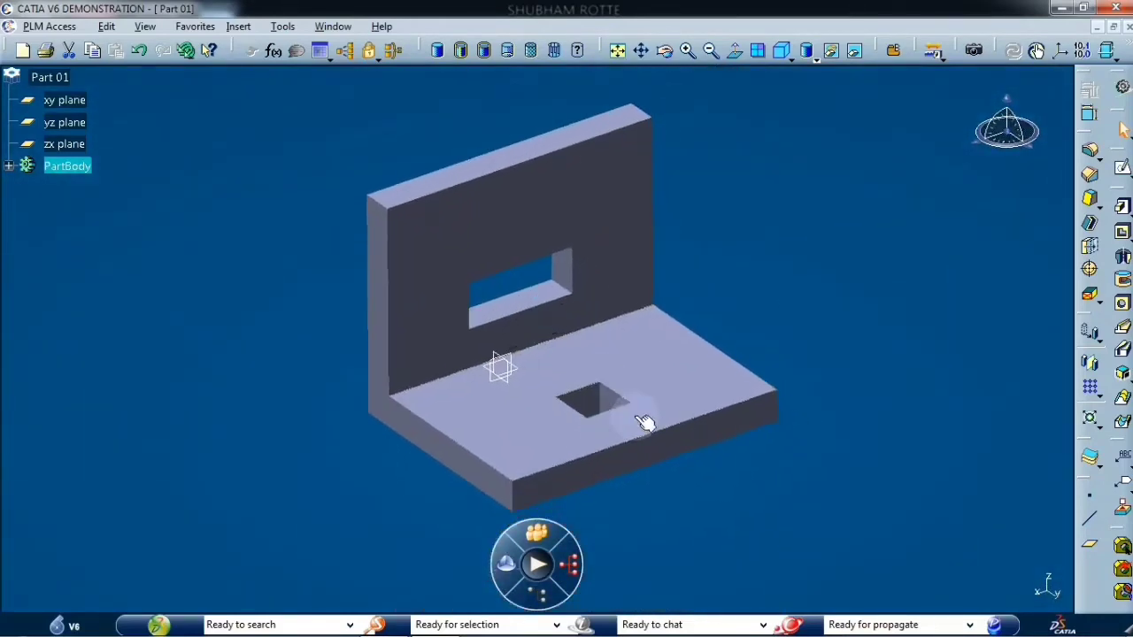
key(alt+Tab)
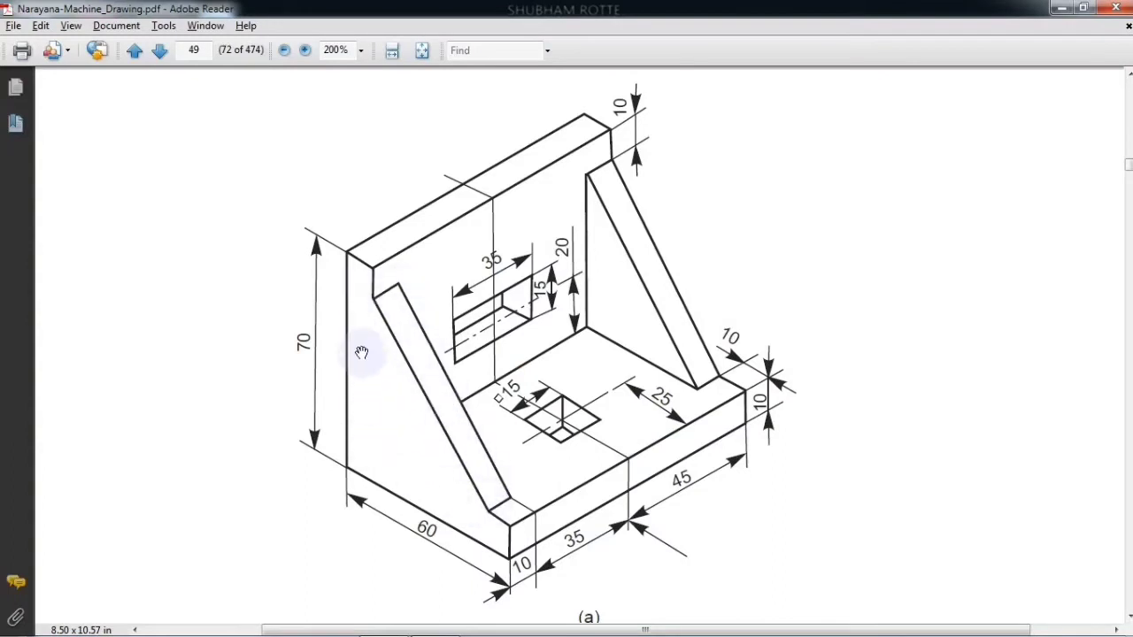
key(alt+Tab)
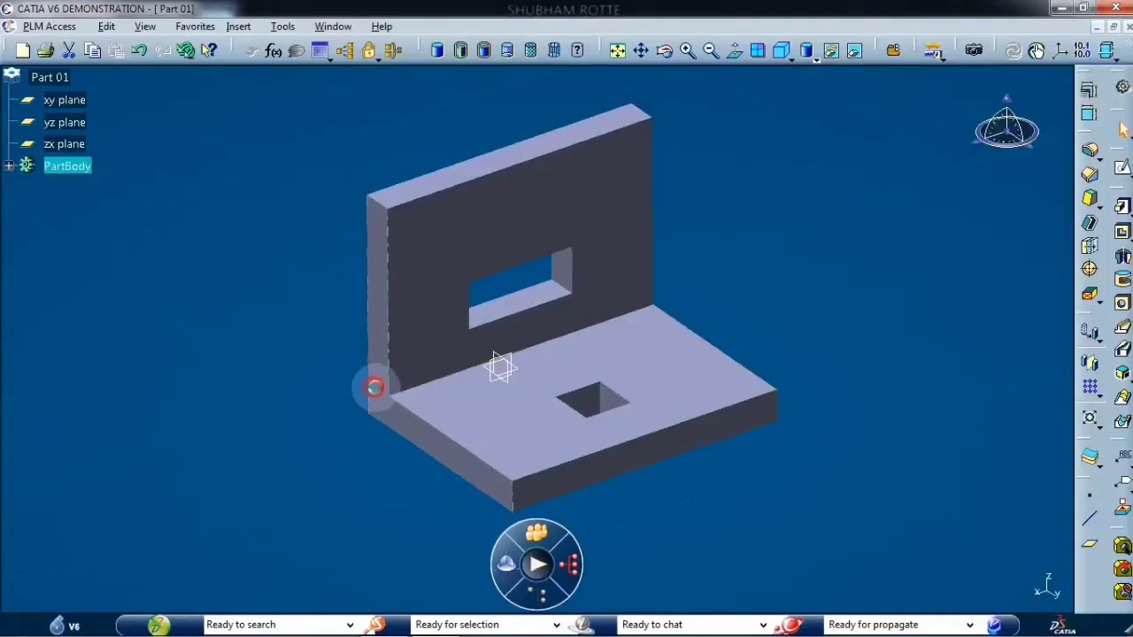
click(500, 367)
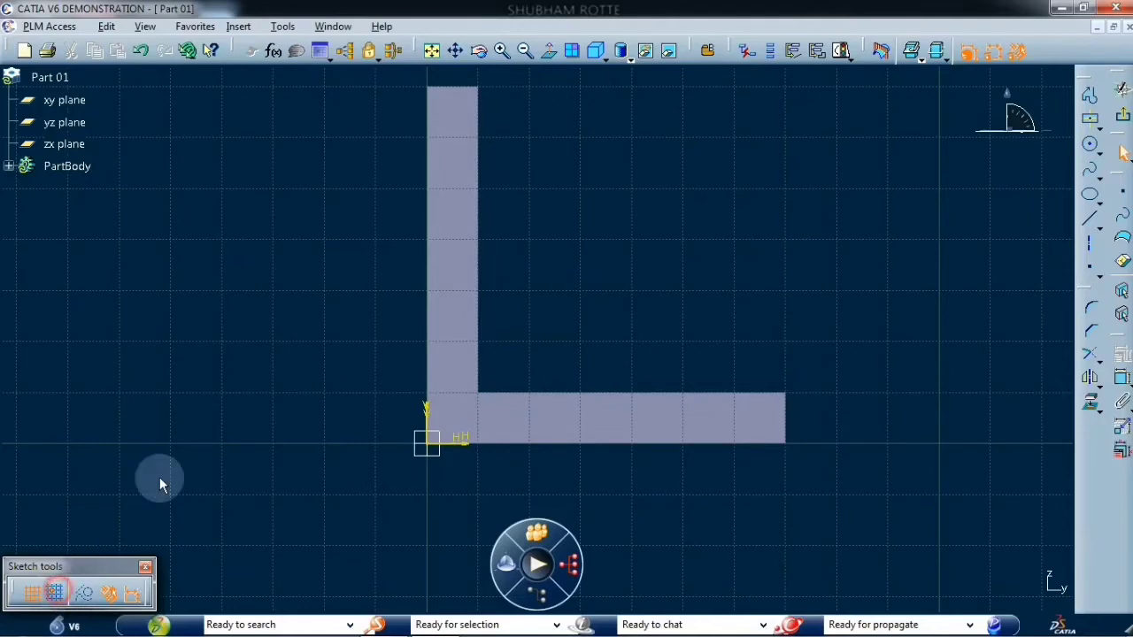
- Project the wall's inner edge and the base's upper edge into the sketch
click(482, 274)
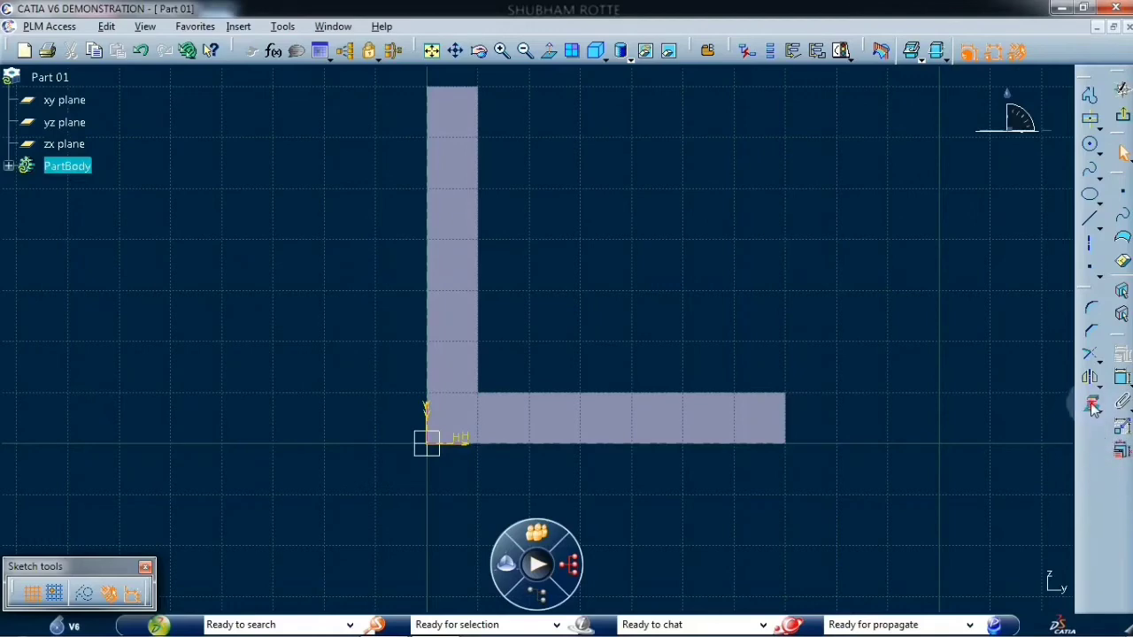
click(1094, 407)
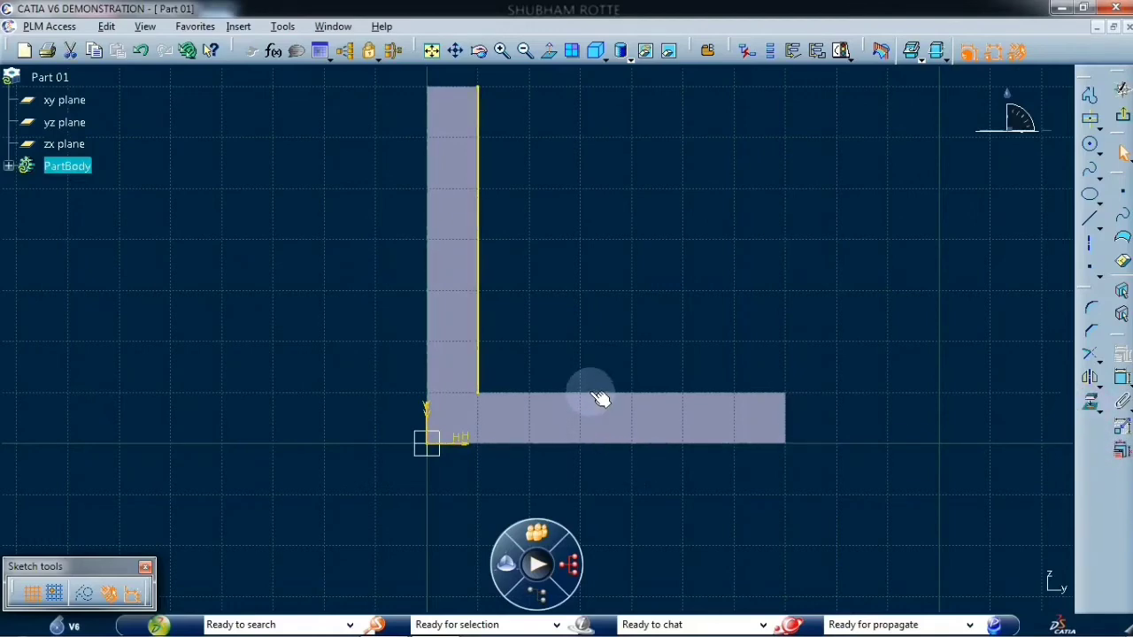
click(1094, 407)
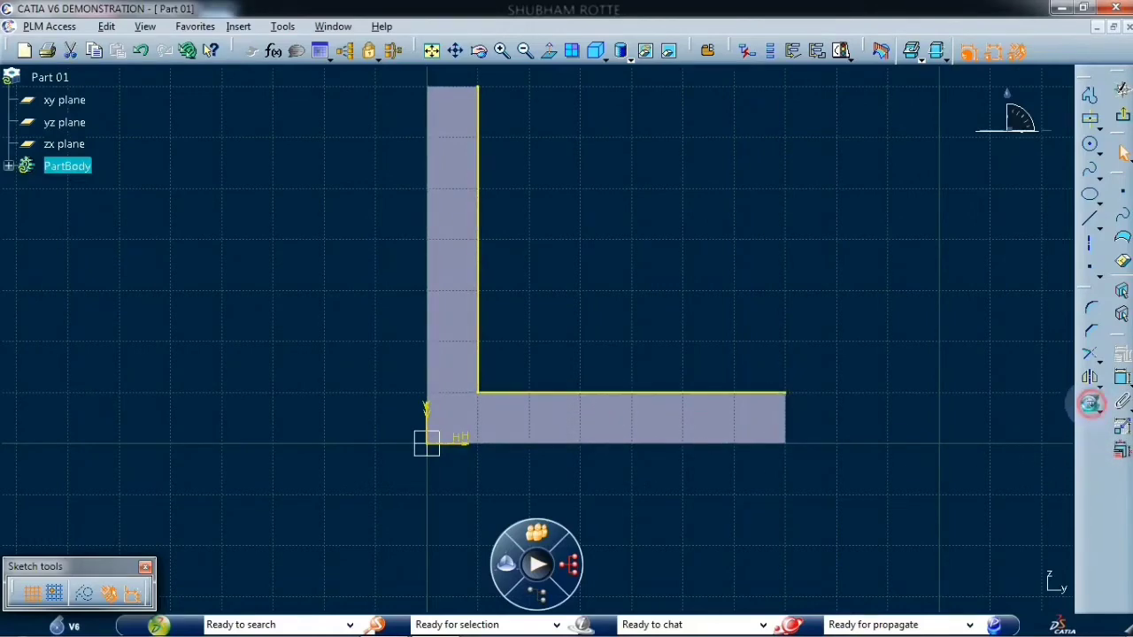
click(301, 185)
- Draw a line sloping down from near the wall's upper end toward the base's outer end
click(1089, 222)
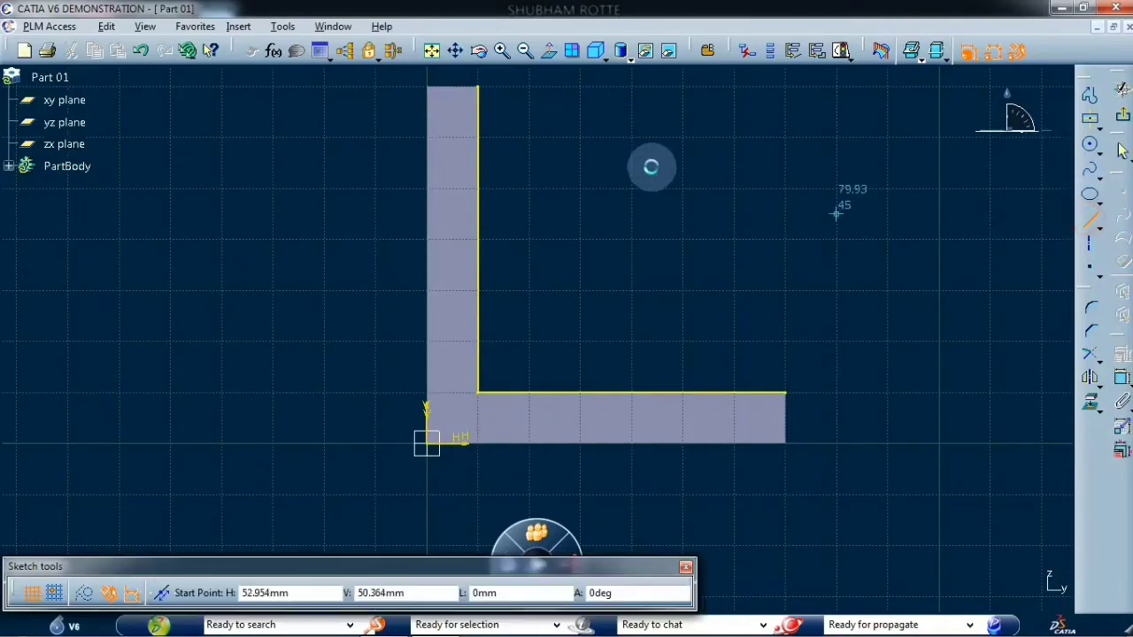
click(567, 119)
click(785, 287)
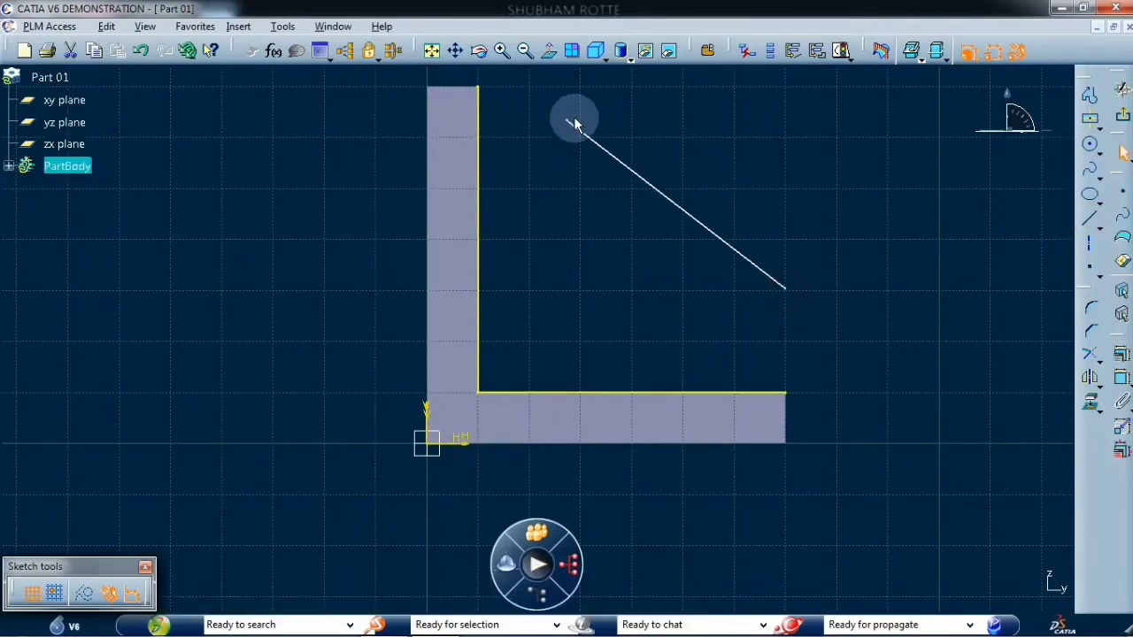
- Apply a coincidence constraint between the sloping line's upper endpoint and the projected inner edge of the wall
click(479, 198)
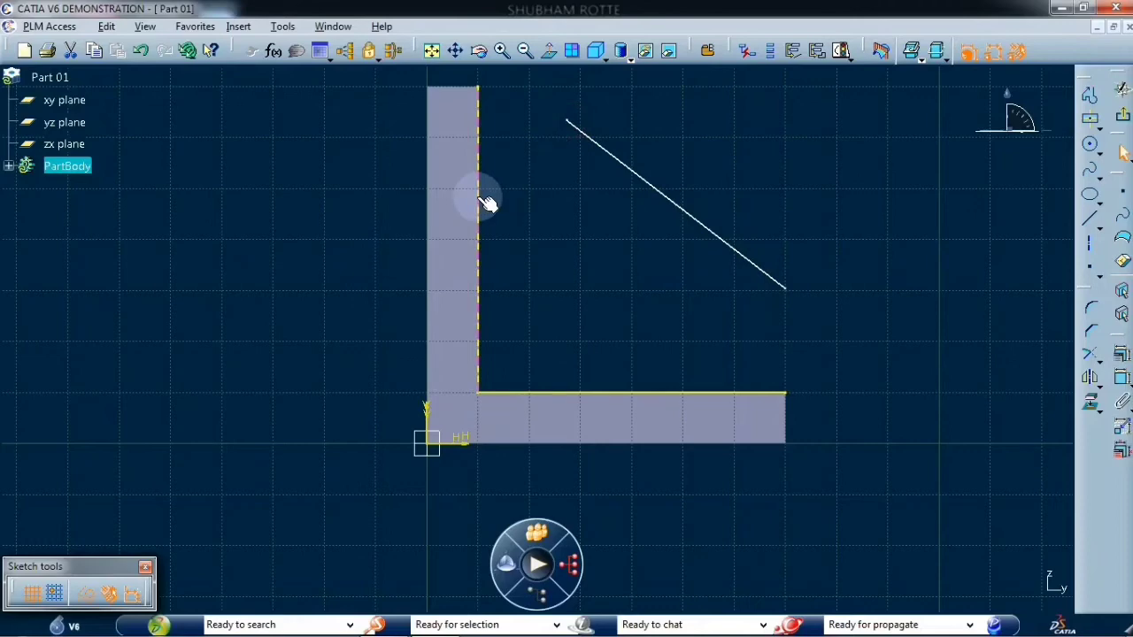
click(1007, 222)
click(1122, 363)
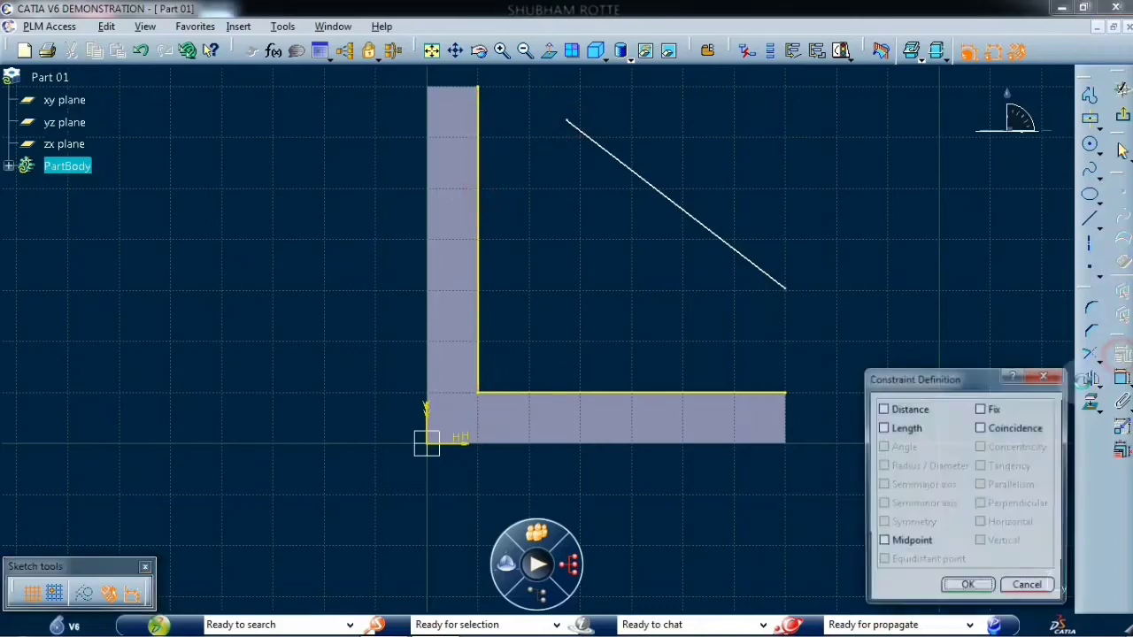
click(982, 427)
click(969, 587)
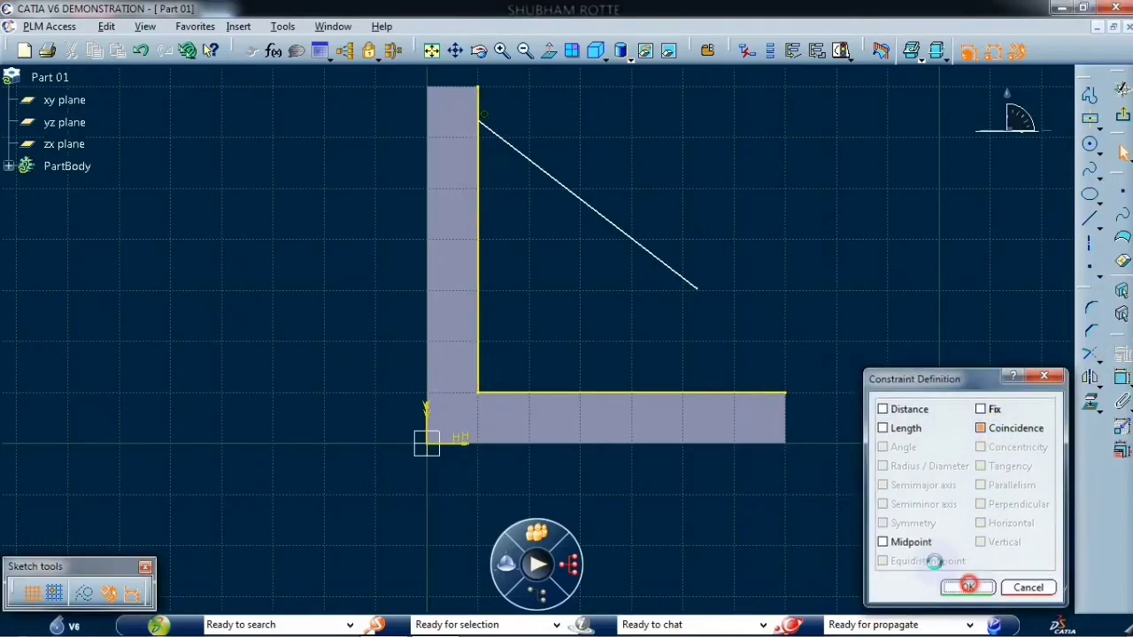
- Apply a coincidence constraint between the sloping line's lower endpoint and the projected upper edge of the base
click(697, 287)
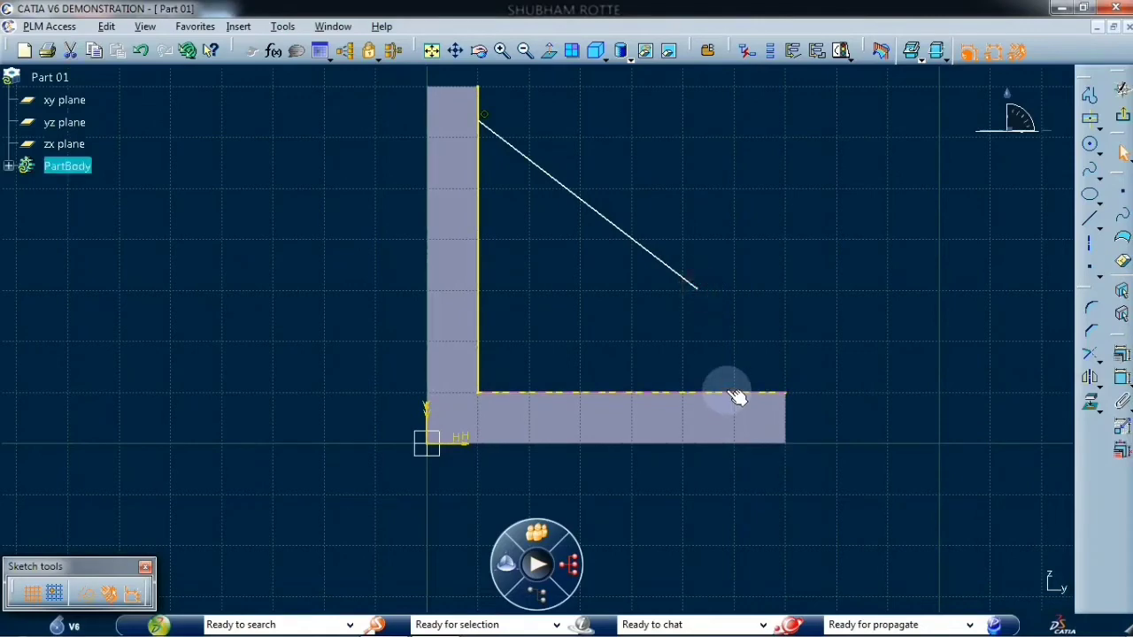
click(725, 392)
click(1122, 357)
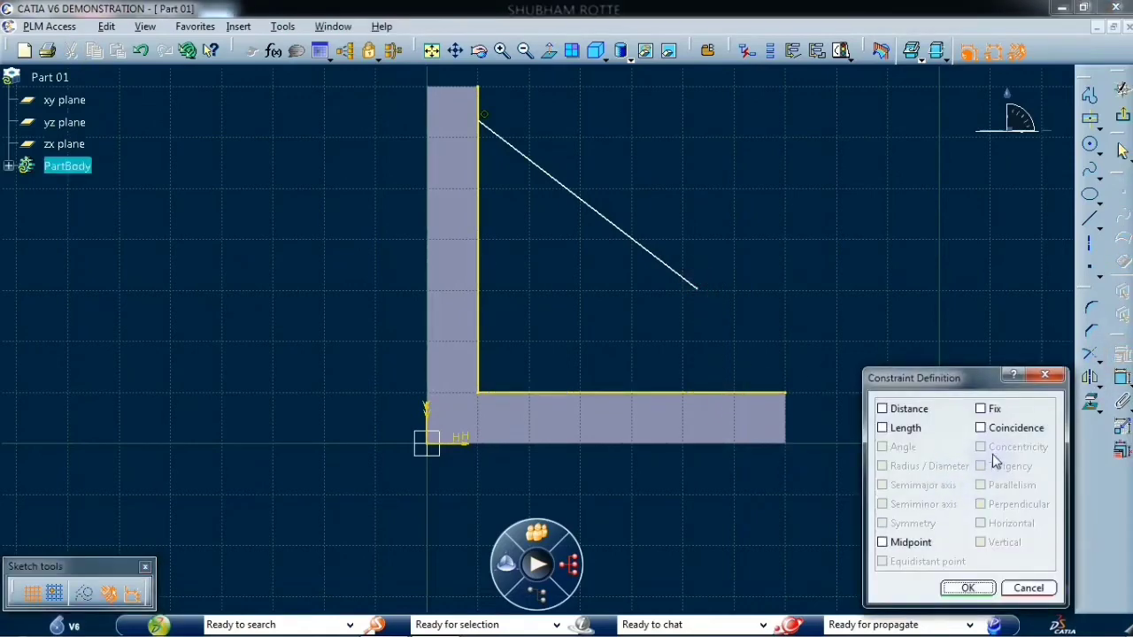
click(993, 428)
click(968, 587)
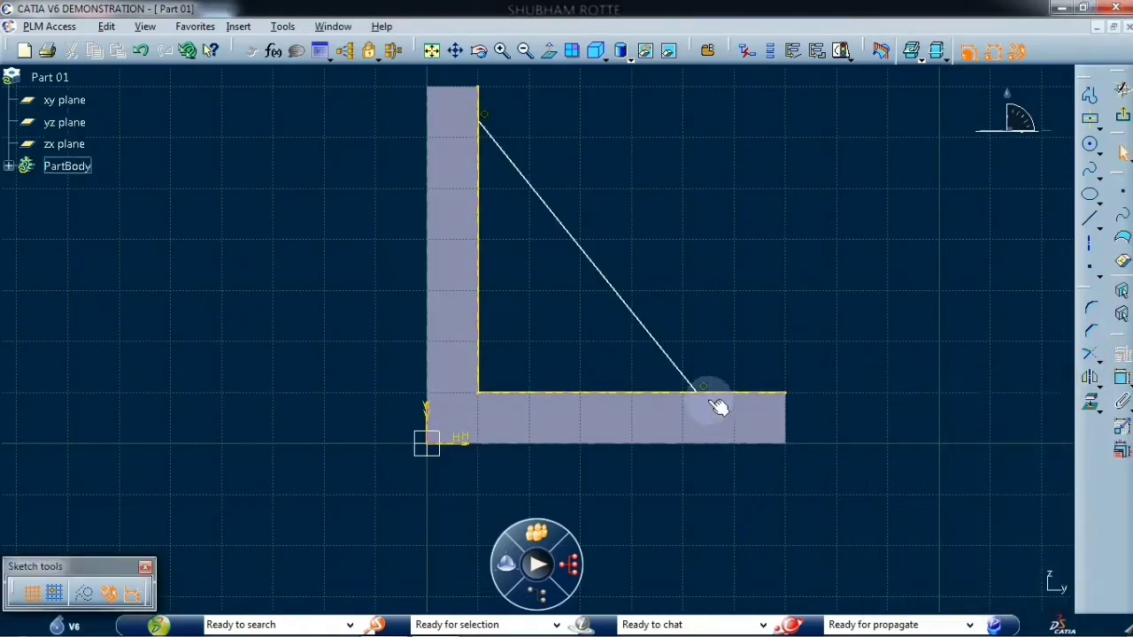
- Dimension the sloping line's lower endpoint 10 mm from the outer end of the base's upper edge
click(705, 394)
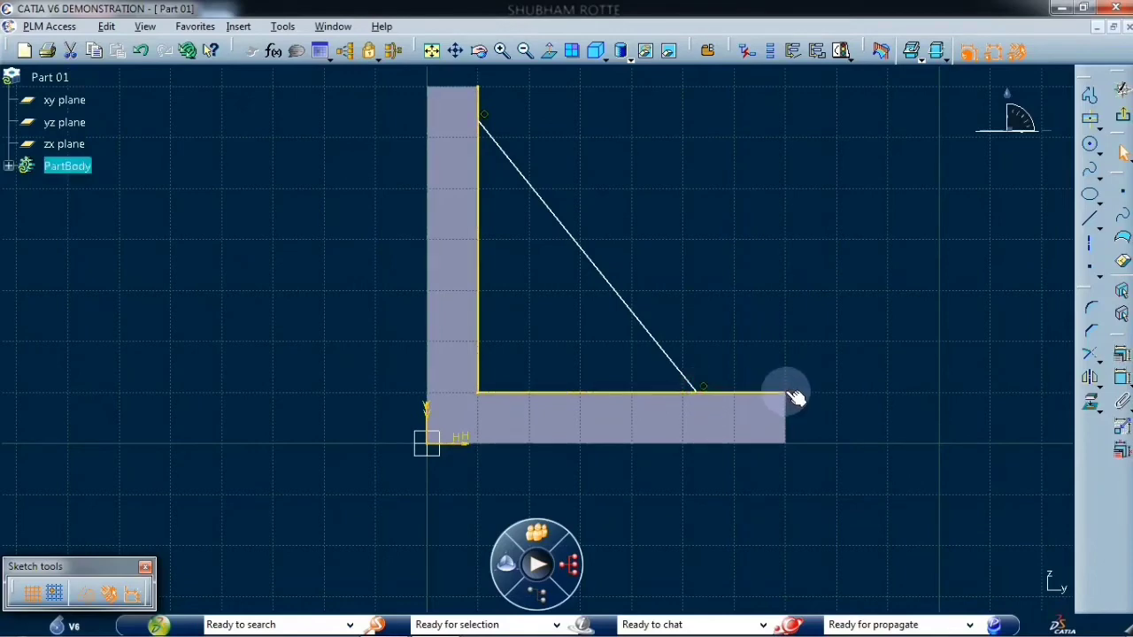
click(1122, 379)
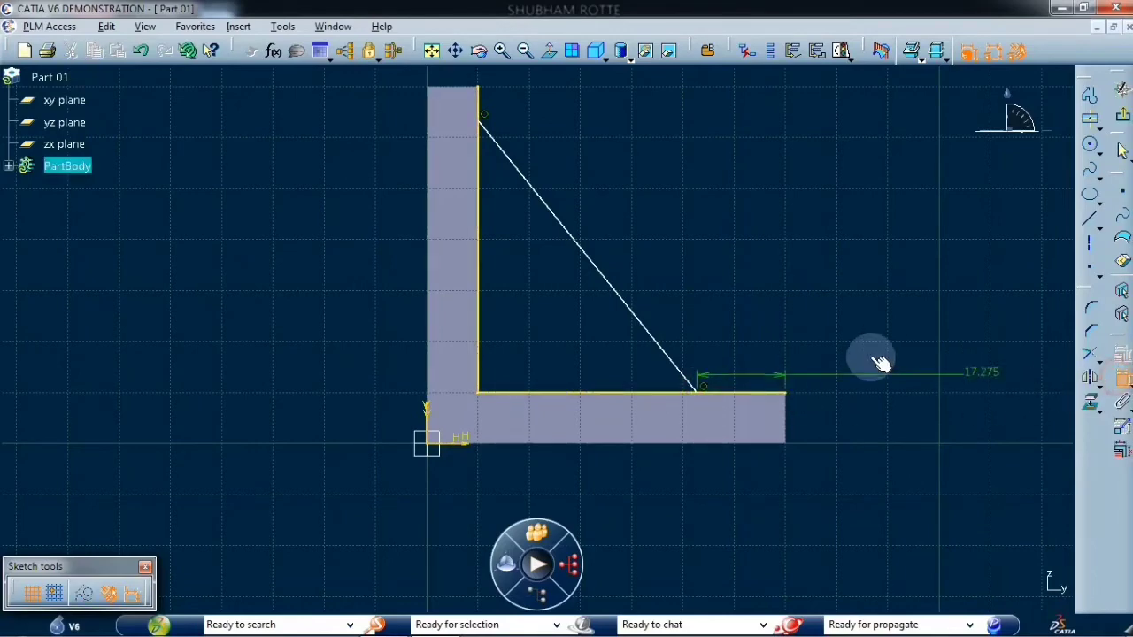
click(852, 342)
double_click(849, 341)
text(10mm)
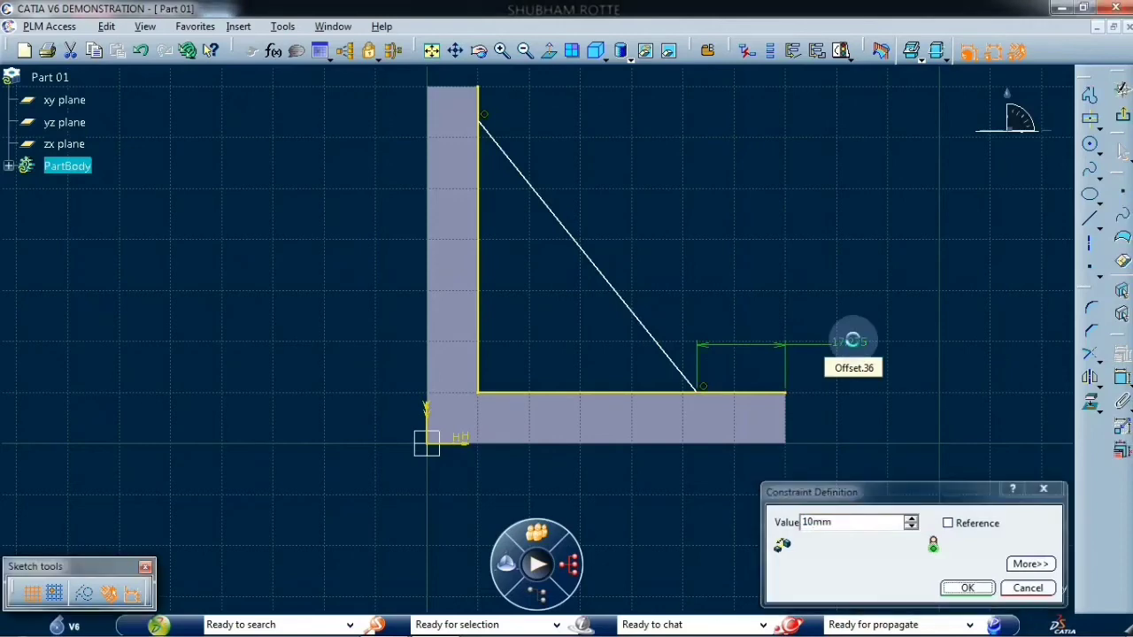
key(Return)
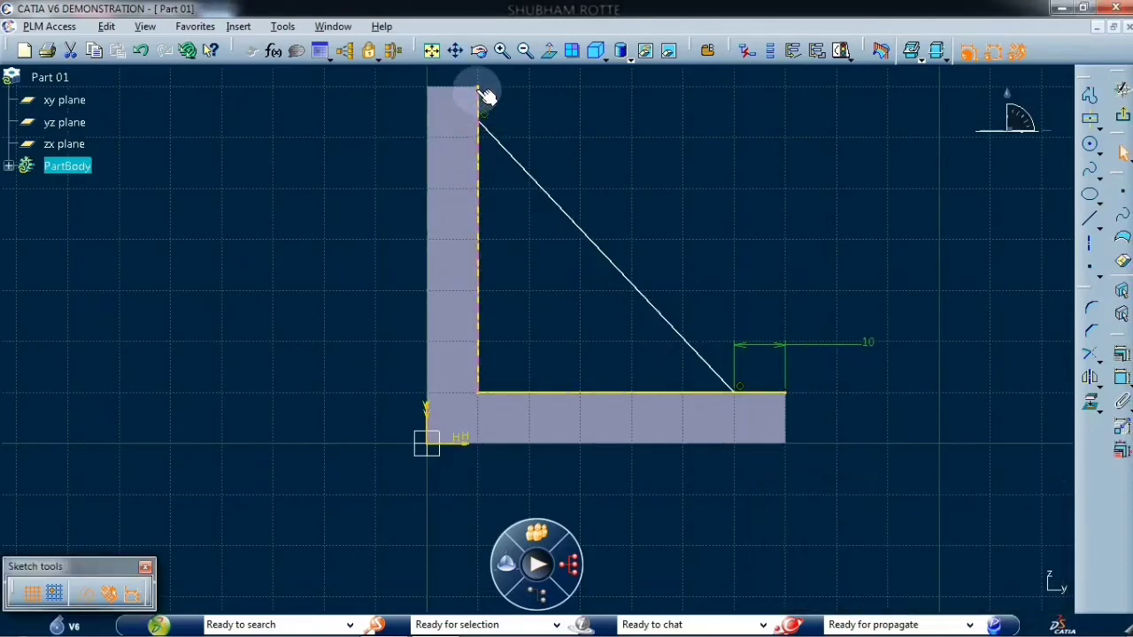
- Dimension the sloping line's upper endpoint 10 mm below the upper end of the wall's projected inner edge
ctrl+click(478, 86)
click(1122, 379)
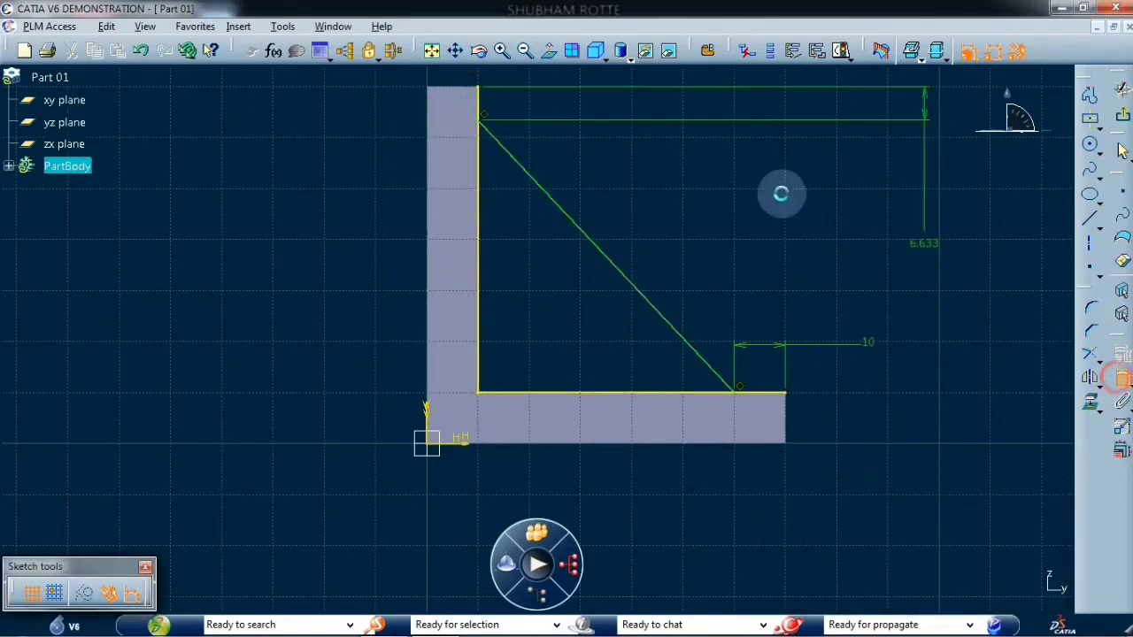
click(722, 162)
double_click(720, 164)
text(10mm)
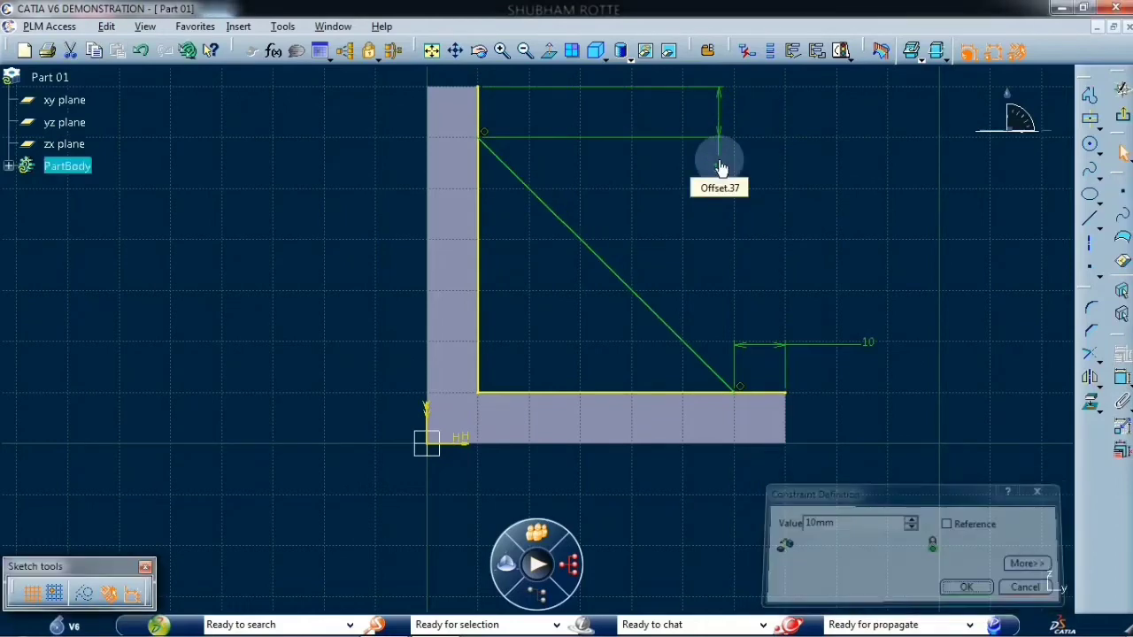
key(Return)
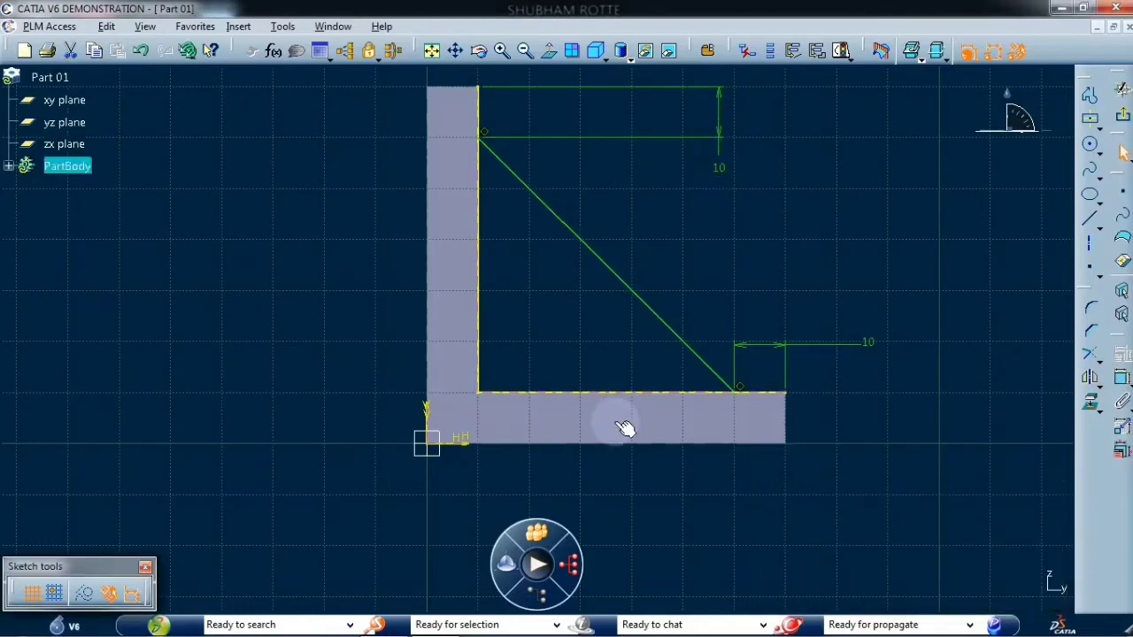
- Convert the projected wall and base edges to construction elements and exit the sketch
click(478, 353)
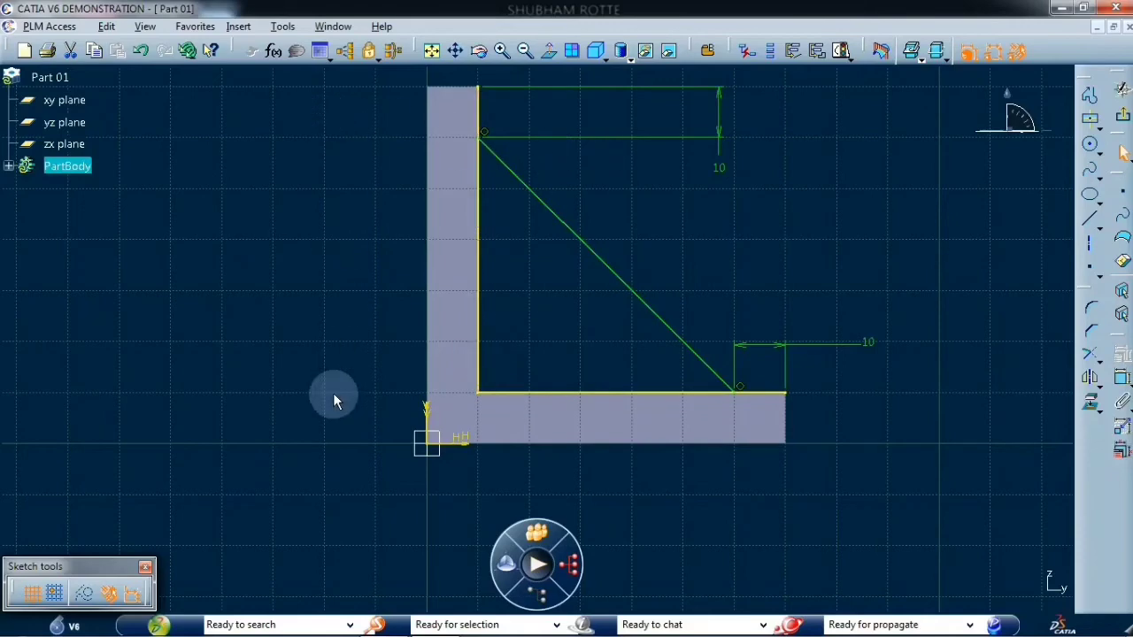
click(84, 593)
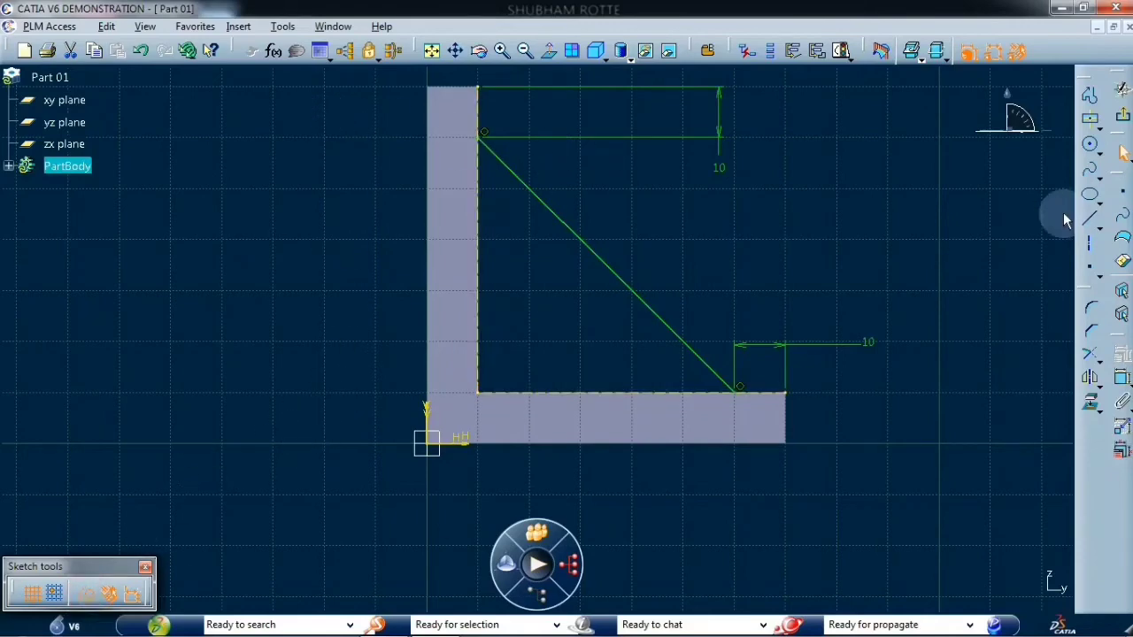
click(1121, 121)
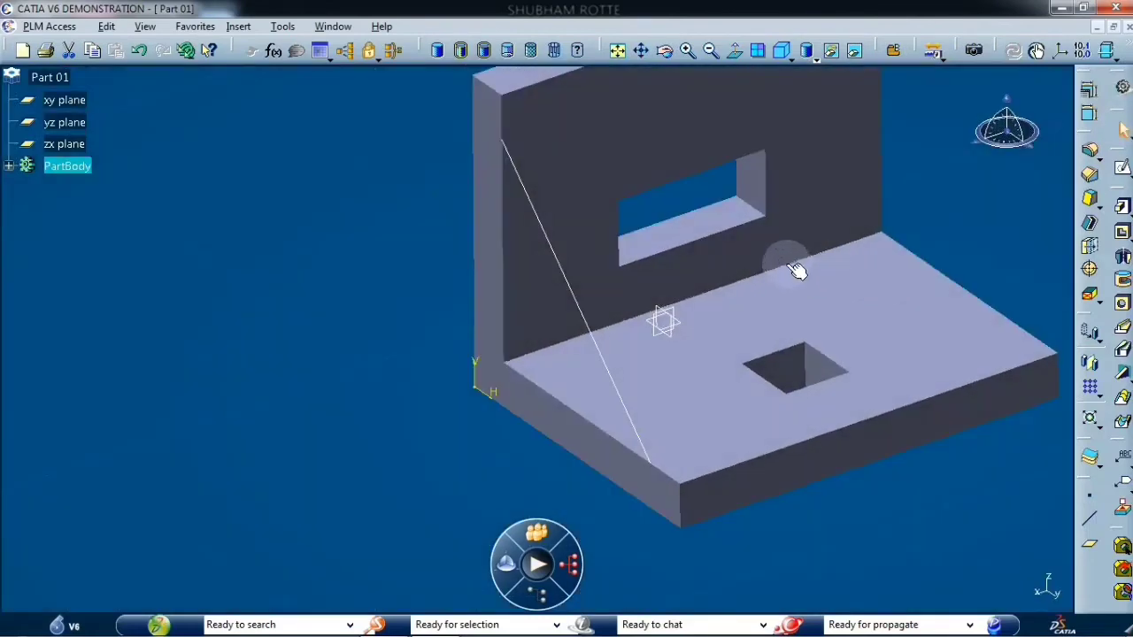
- Create a From Side stiffener from the sloping line sketch with Neutral Fiber off and a 10 mm thickness, checking the rib width in the PDF drawing
click(1121, 374)
click(684, 367)
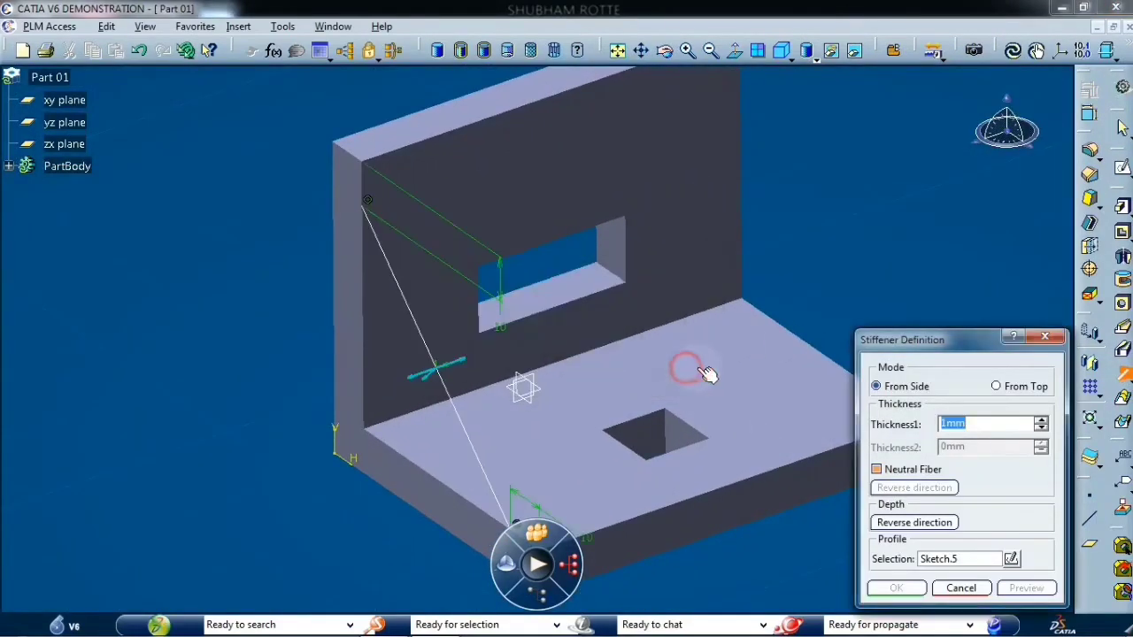
click(878, 470)
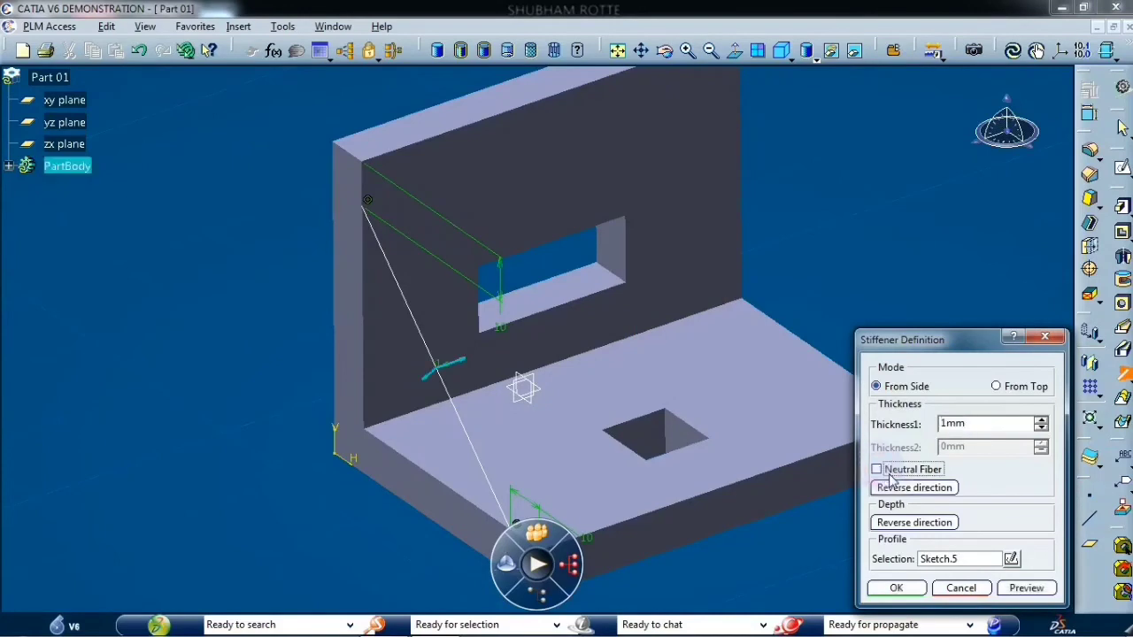
click(972, 425)
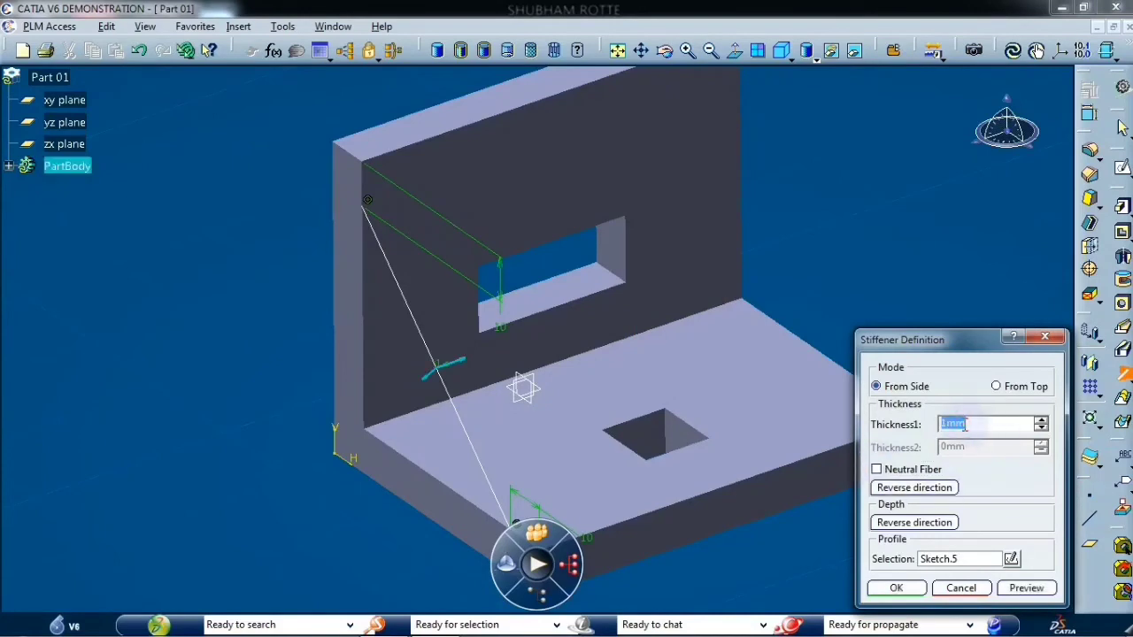
key(alt+Tab)
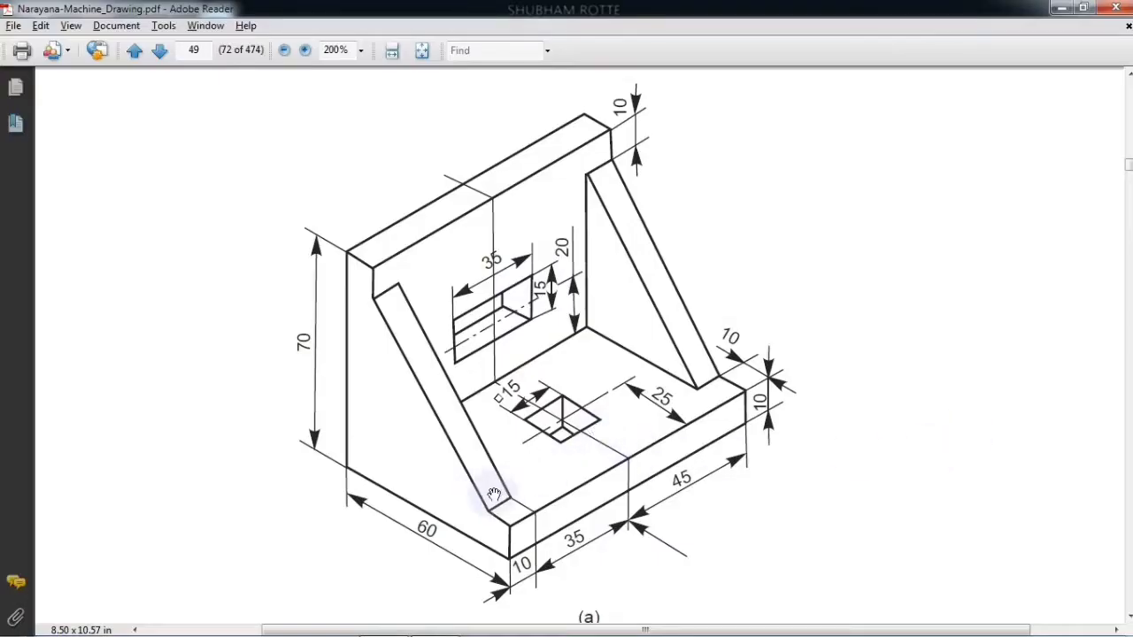
key(alt+Tab)
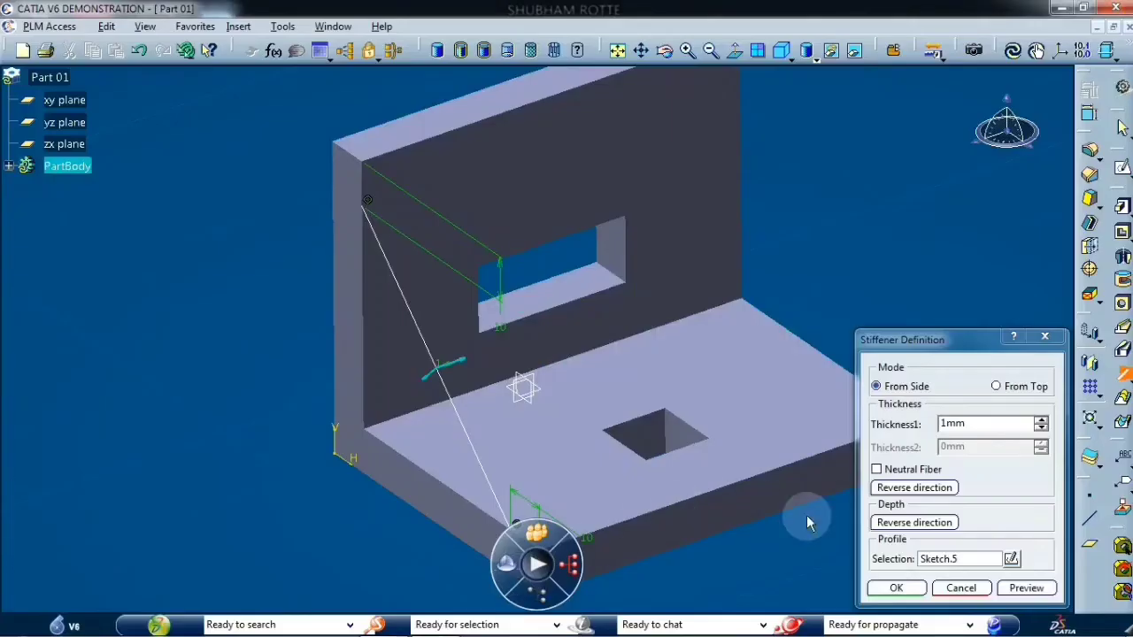
click(948, 423)
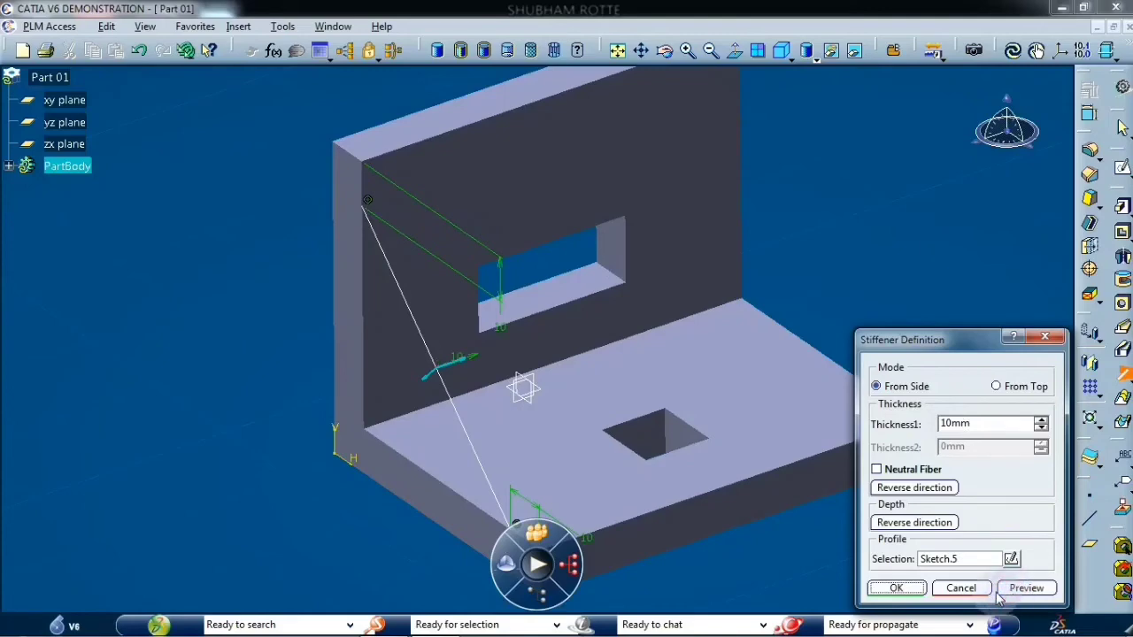
click(1025, 587)
click(892, 586)
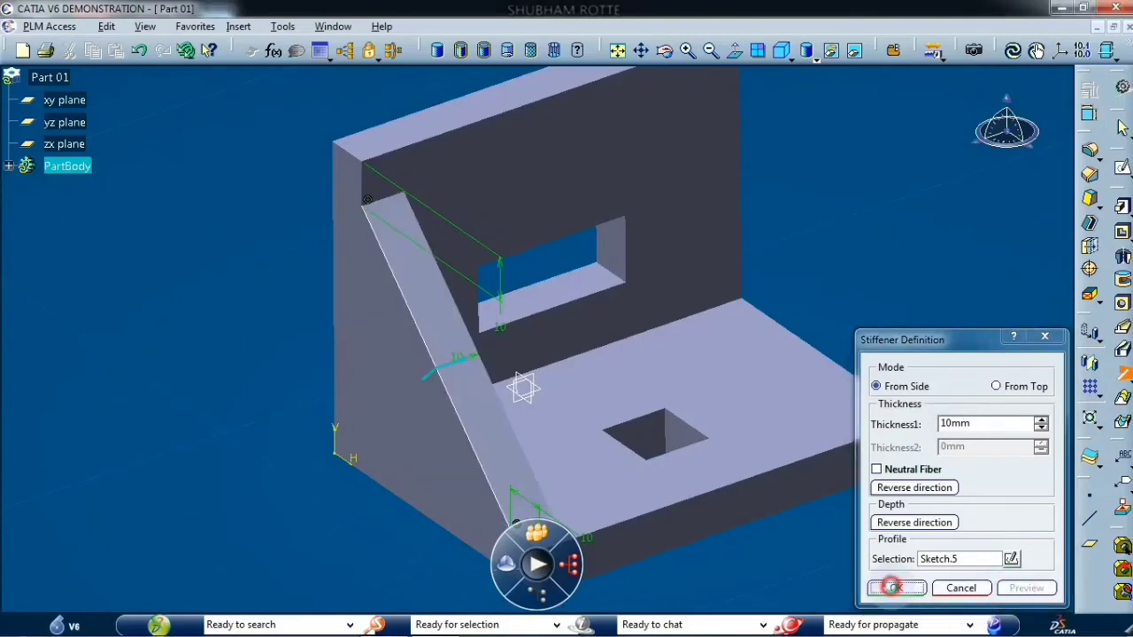
- Mirror the stiffener about the yz plane to add the matching rib at the bracket's opposite end
middle_drag(663, 434, 523, 393)
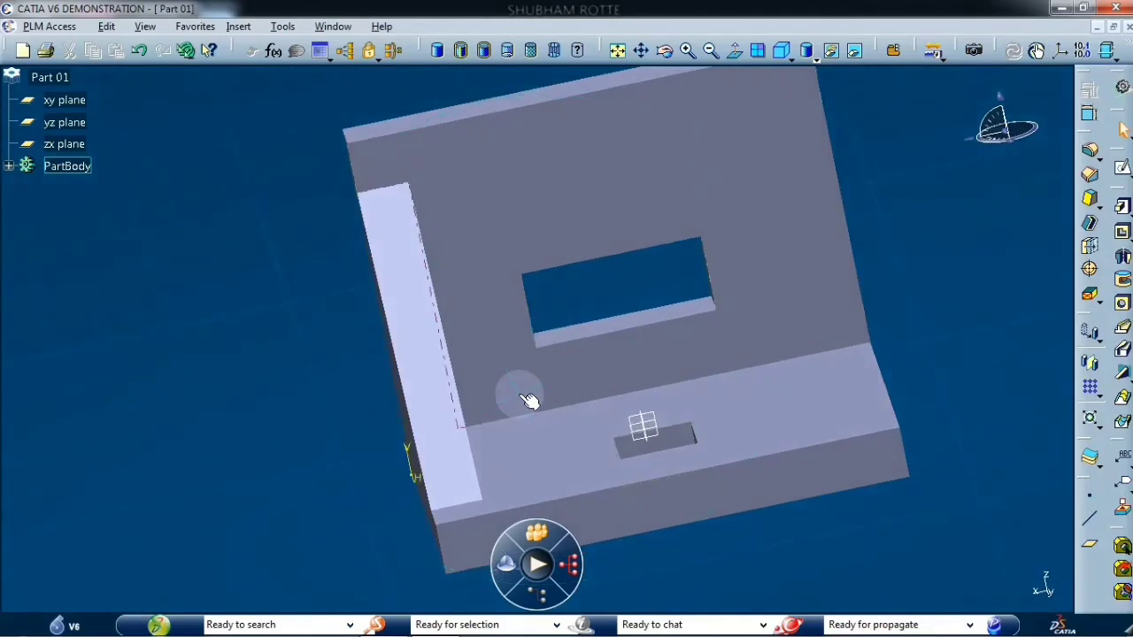
click(453, 436)
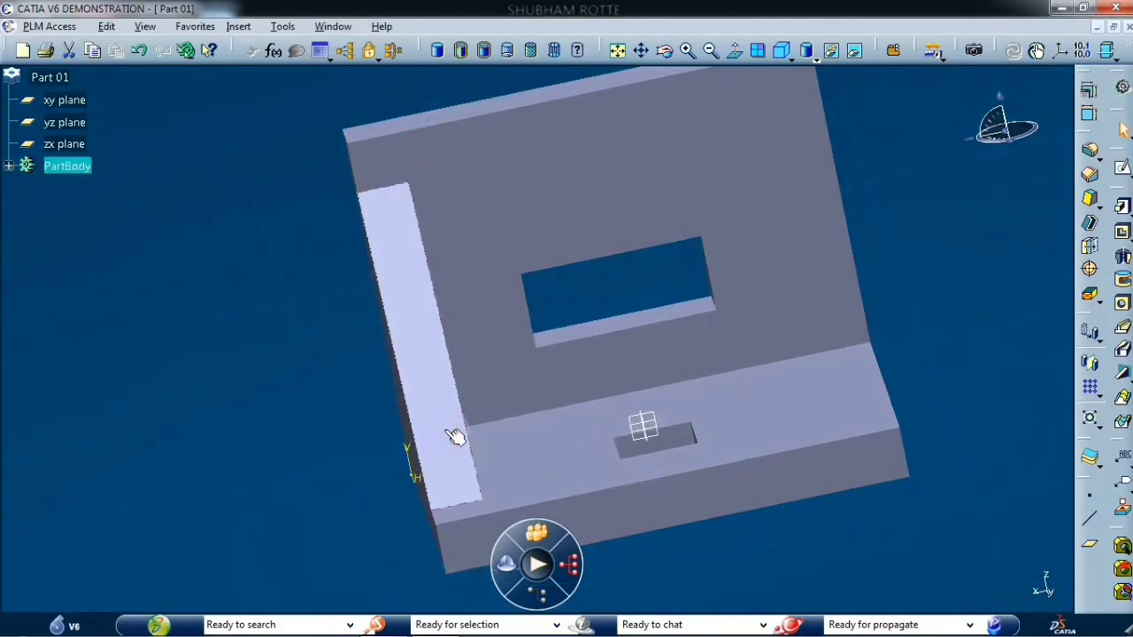
click(8, 165)
click(79, 344)
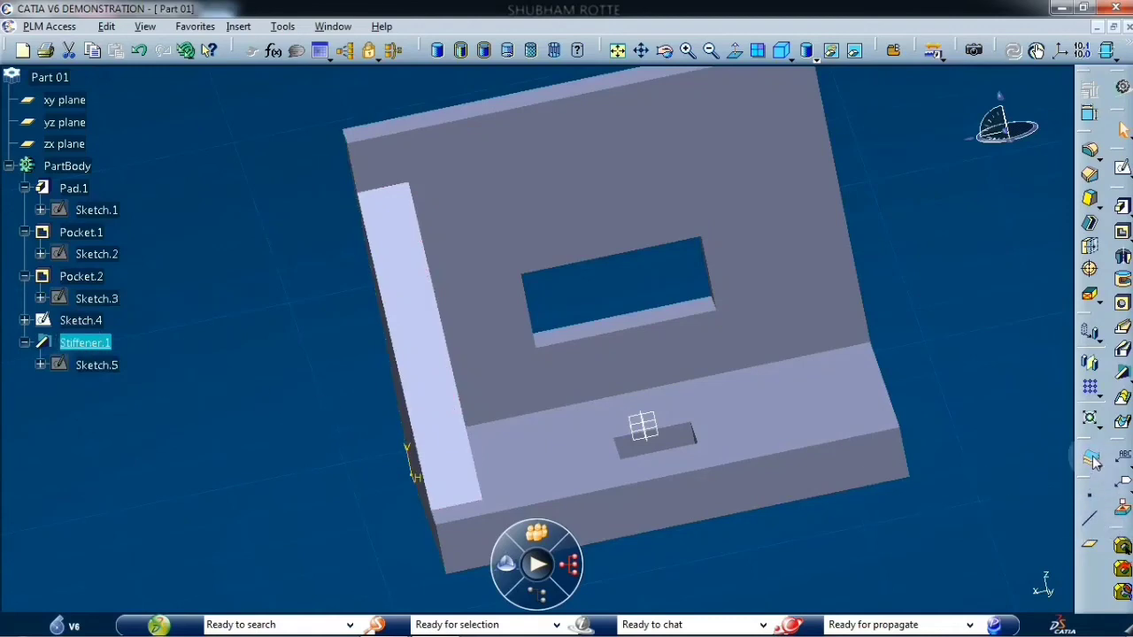
click(1092, 361)
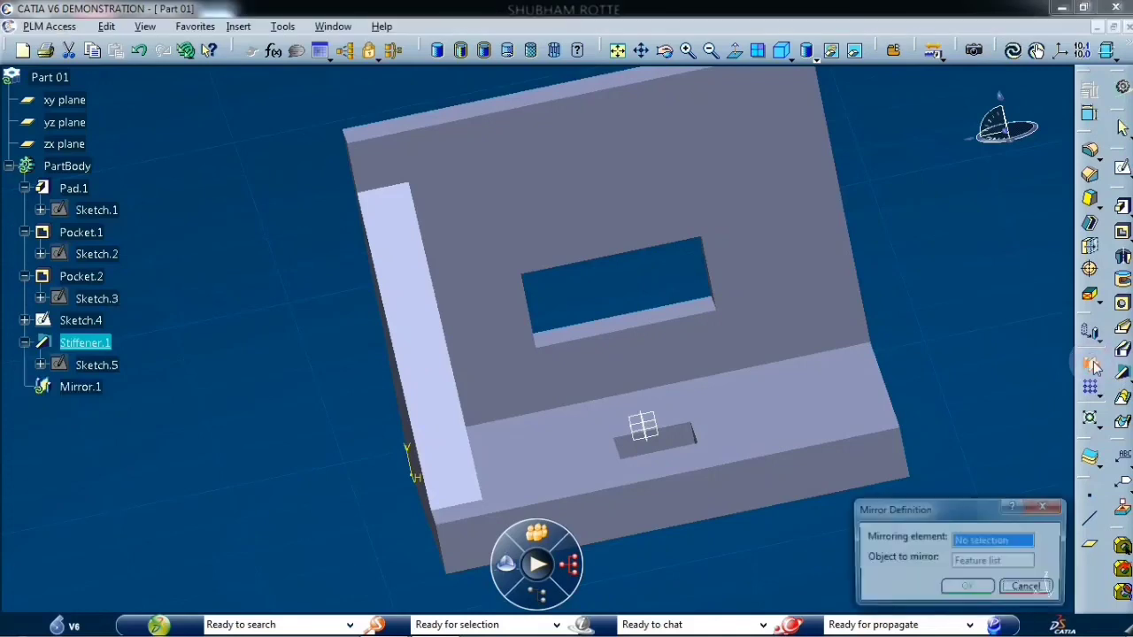
click(652, 437)
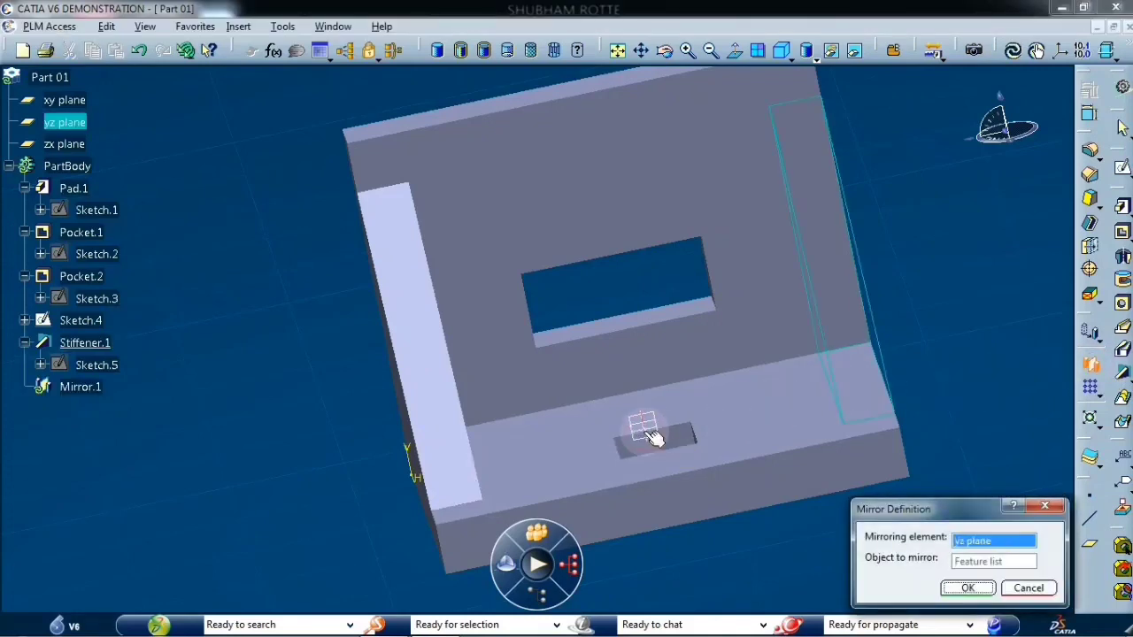
click(971, 588)
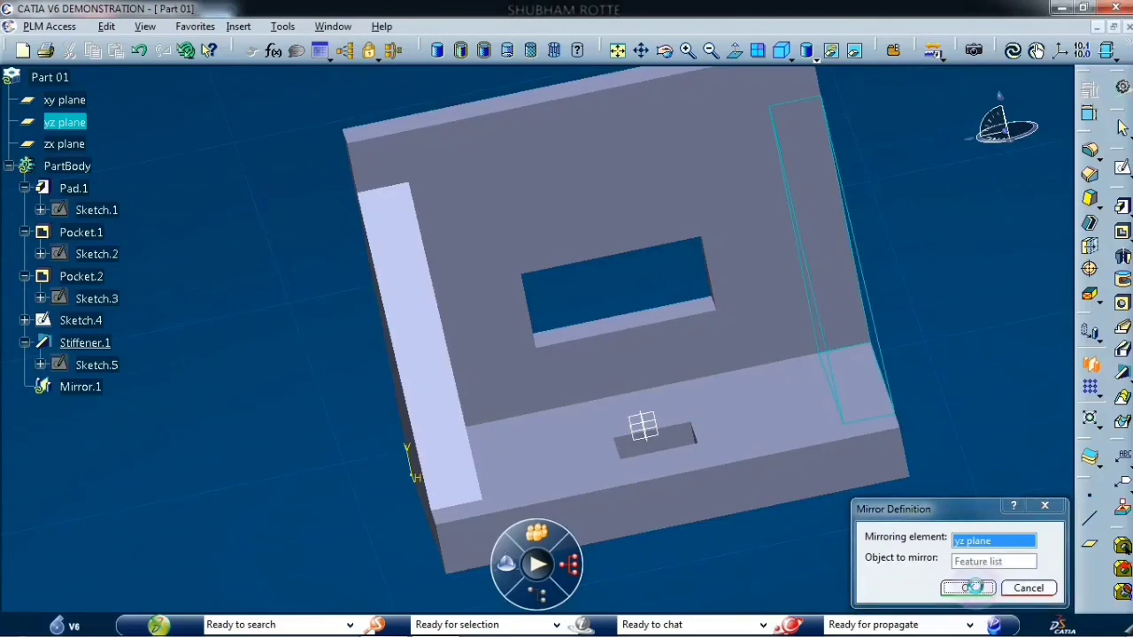